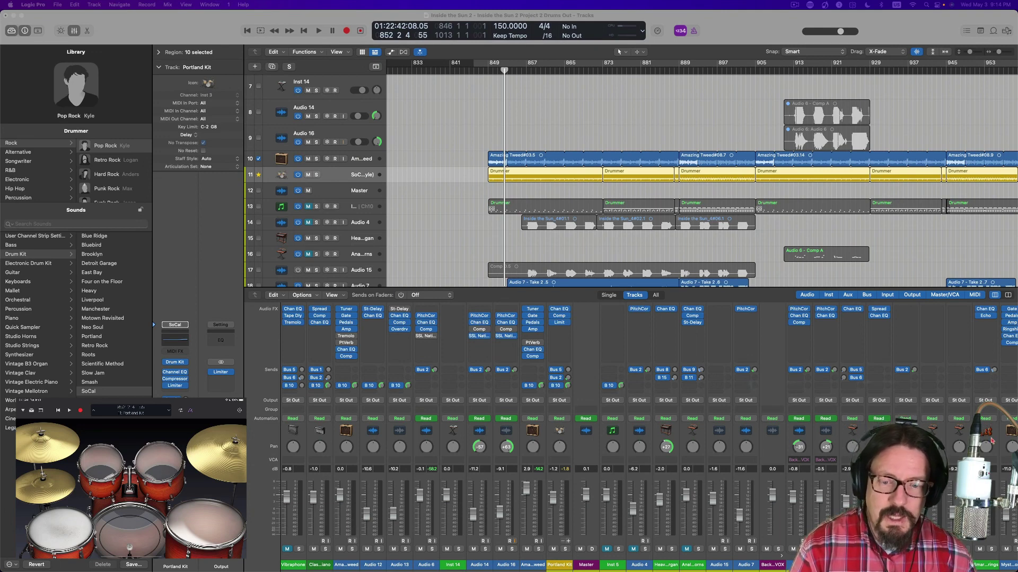
# Choose the Multi-Output version of Drum Kit Designer as the instrument on the Portland Kit channel
pyautogui.scroll(3, 577, 377)
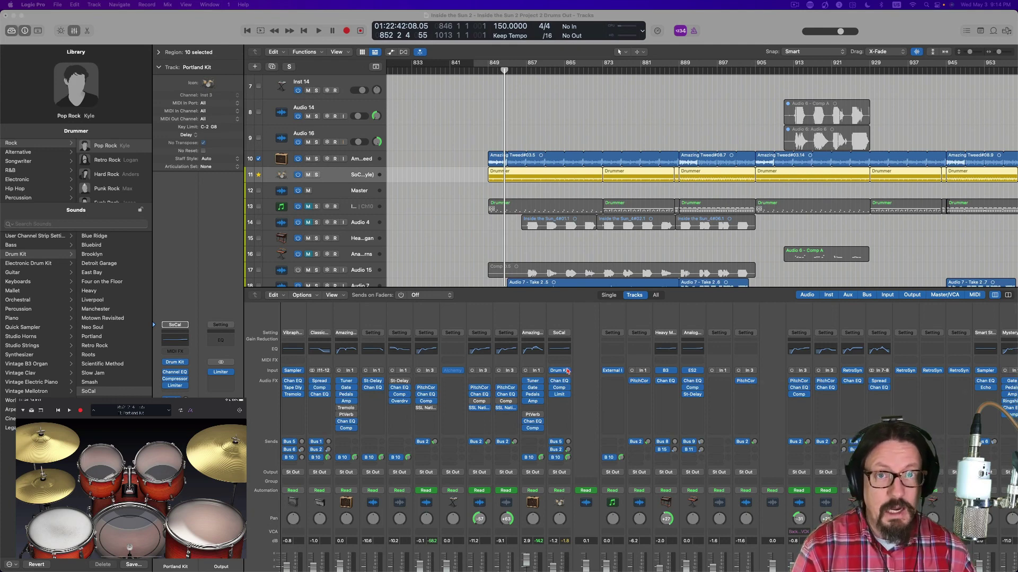
pyautogui.click(567, 371)
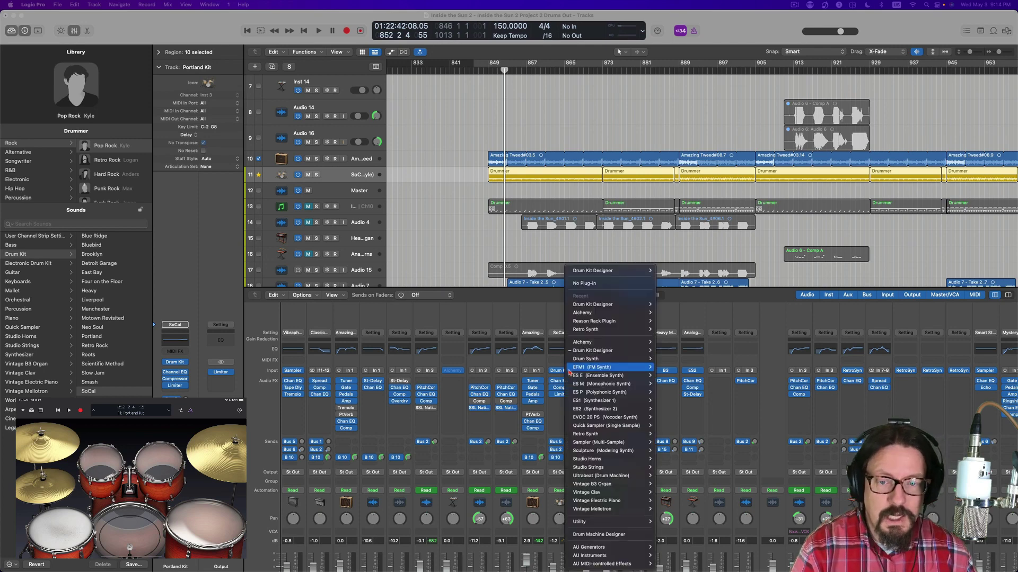
pyautogui.moveTo(596, 352)
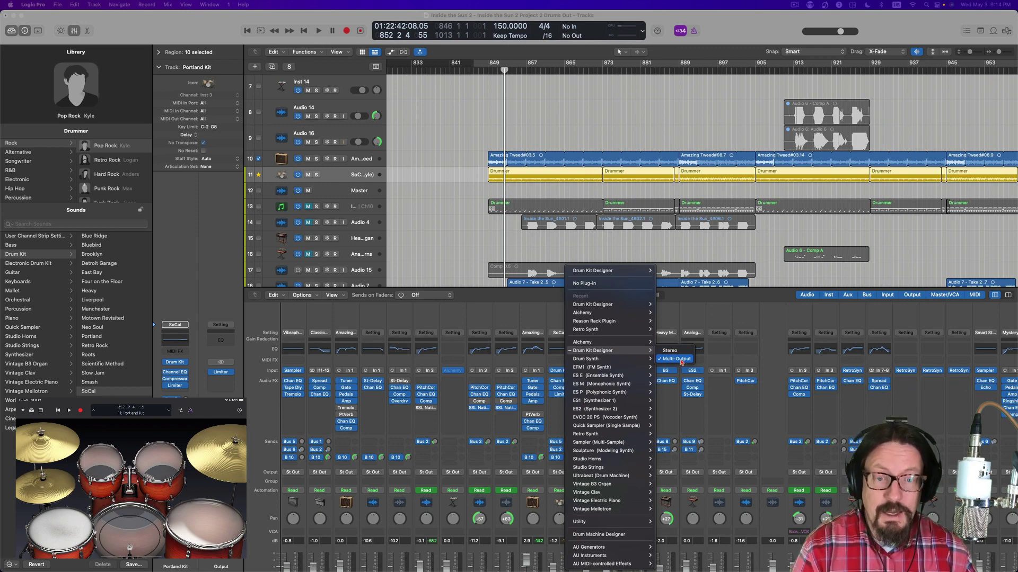
pyautogui.click(679, 360)
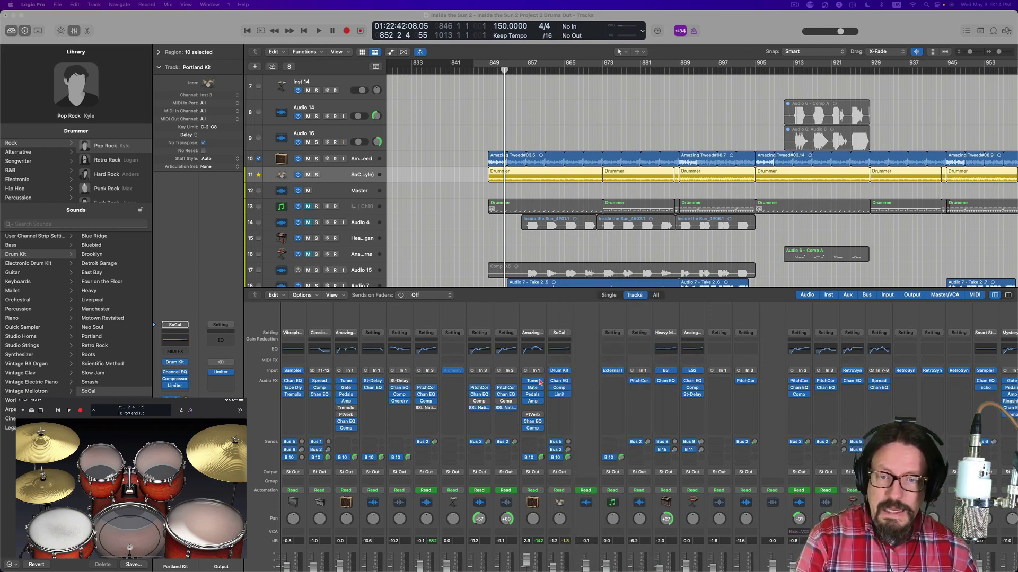
# Add auxiliary output channels for the Portland Kit's Kick, Snare, Toms and Hi-Hat/Perc, removing the surplus one beyond them
pyautogui.scroll(-3, 567, 467)
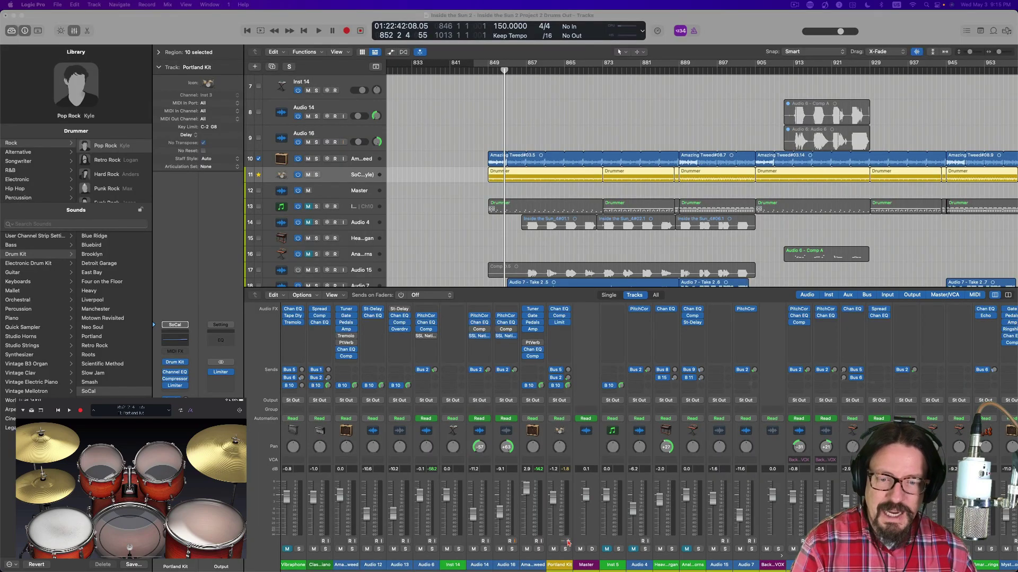
pyautogui.click(568, 541)
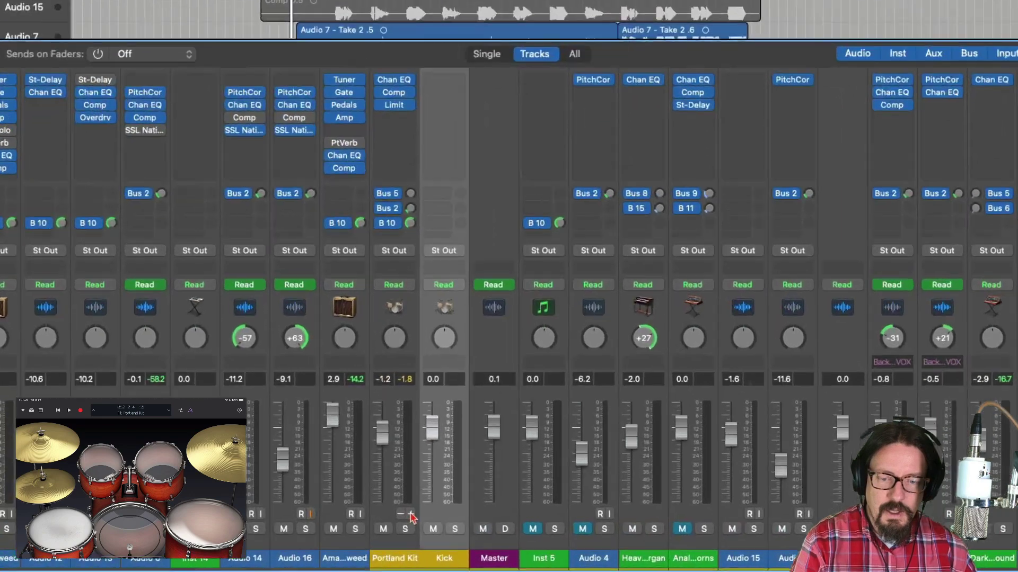
pyautogui.click(410, 514)
pyautogui.click(411, 514)
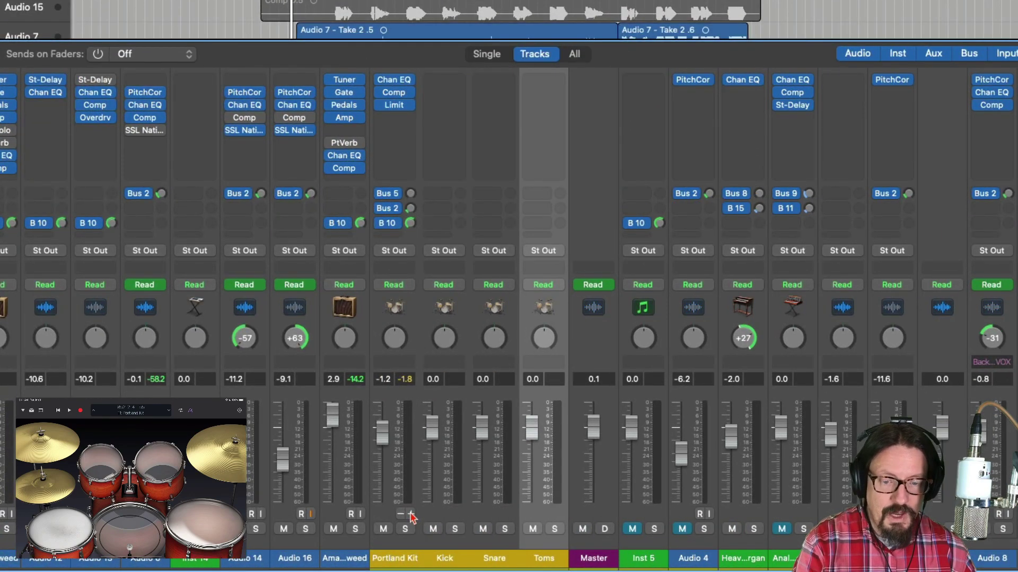
pyautogui.click(411, 514)
pyautogui.click(410, 514)
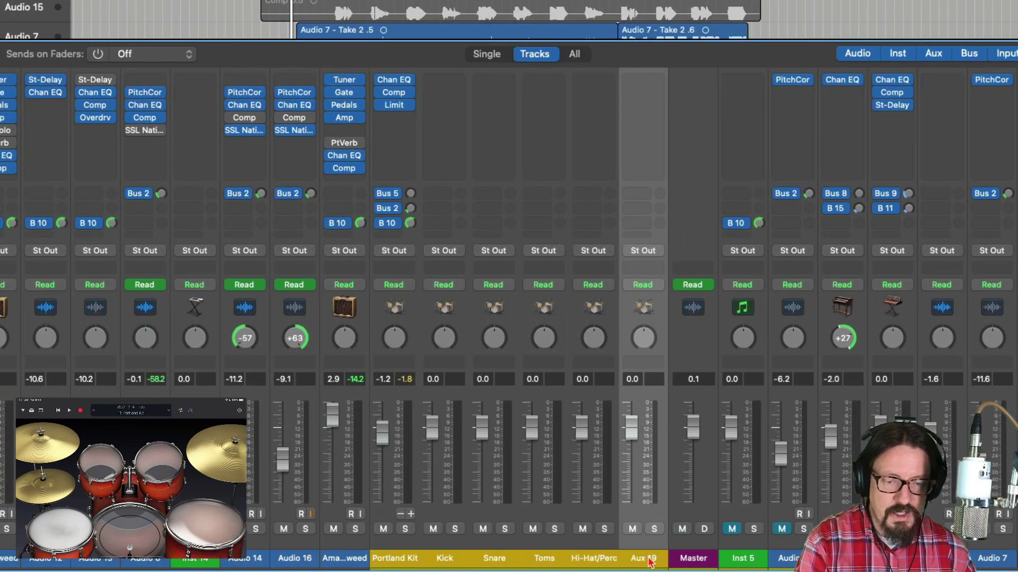
pyautogui.scroll(2, 604, 238)
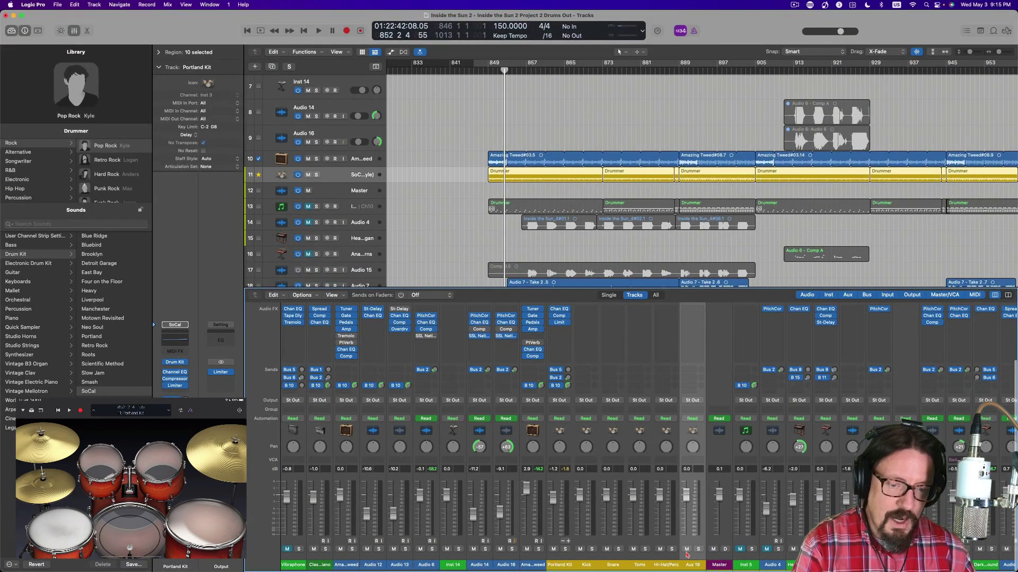
pyautogui.click(562, 541)
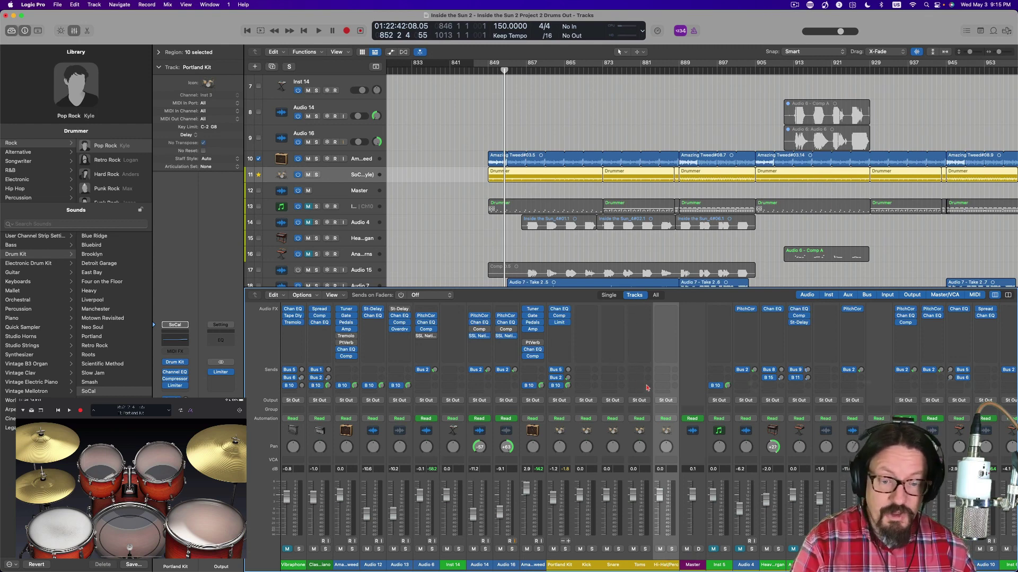
# Route the output of the Hi-Hat/Perc channel to Bus 20
pyautogui.scroll(3, 575, 380)
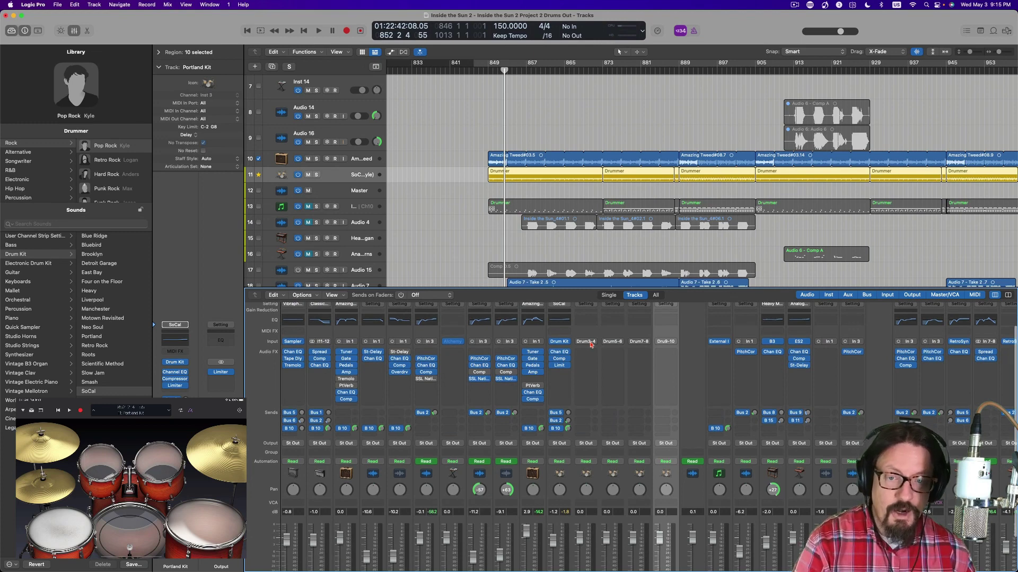
pyautogui.scroll(-3, 590, 345)
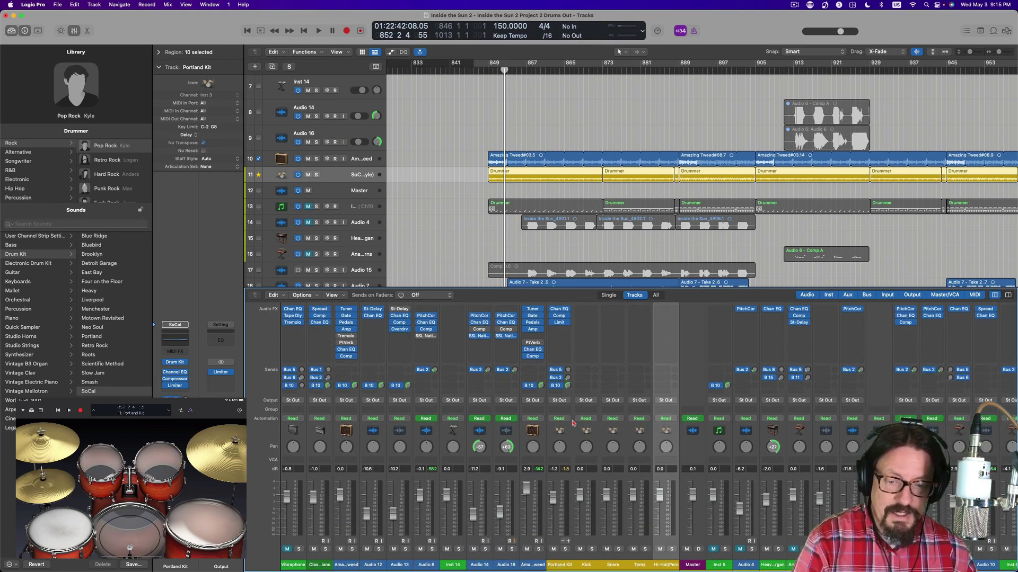
pyautogui.scroll(5, 567, 371)
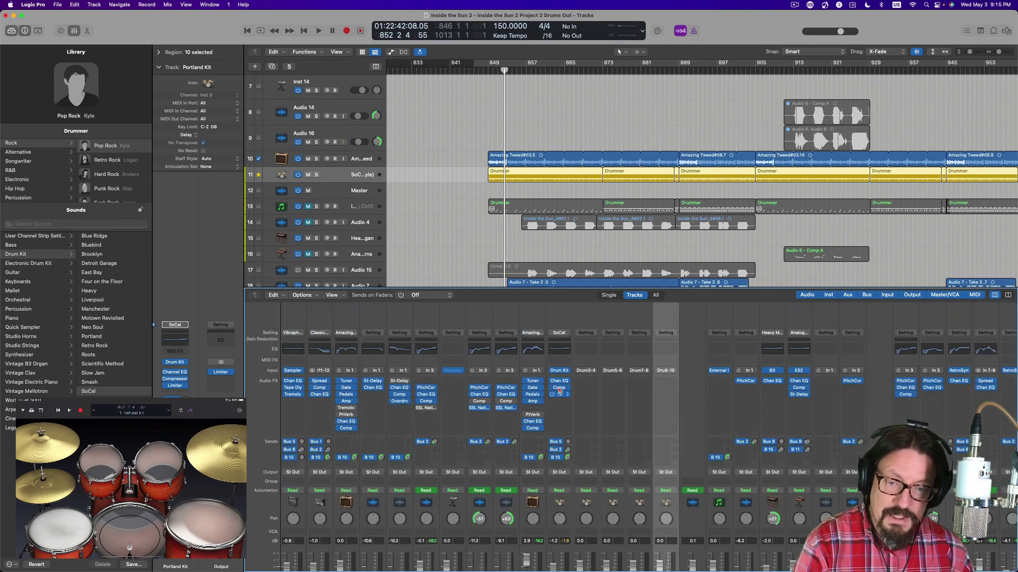
pyautogui.scroll(-5, 558, 390)
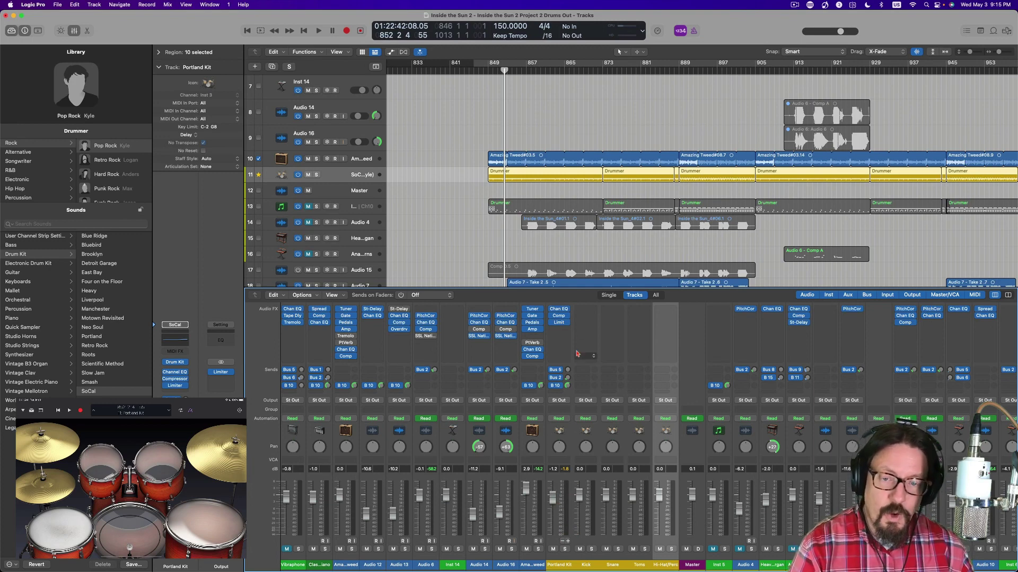
pyautogui.scroll(5, 571, 324)
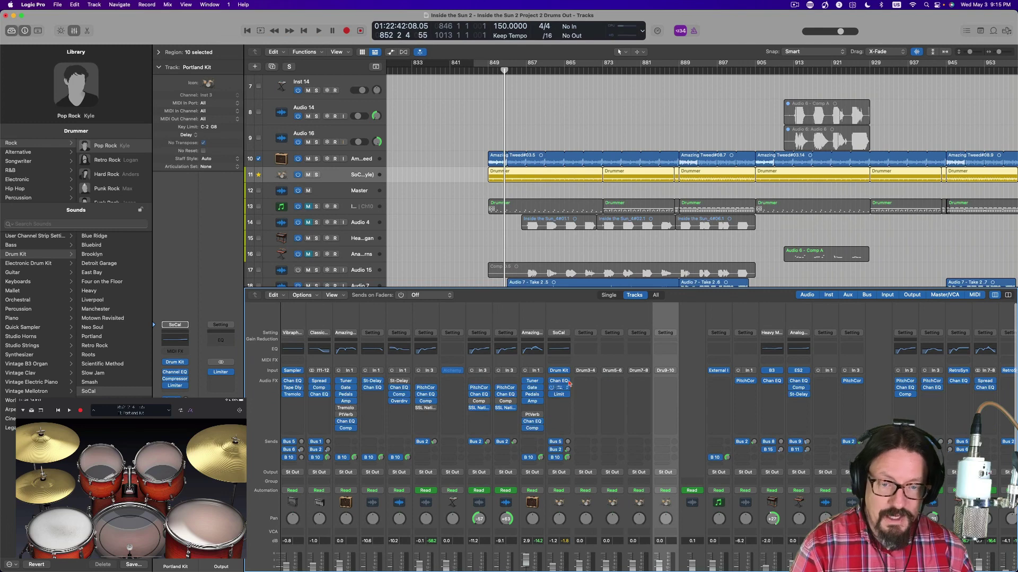
pyautogui.scroll(-5, 625, 392)
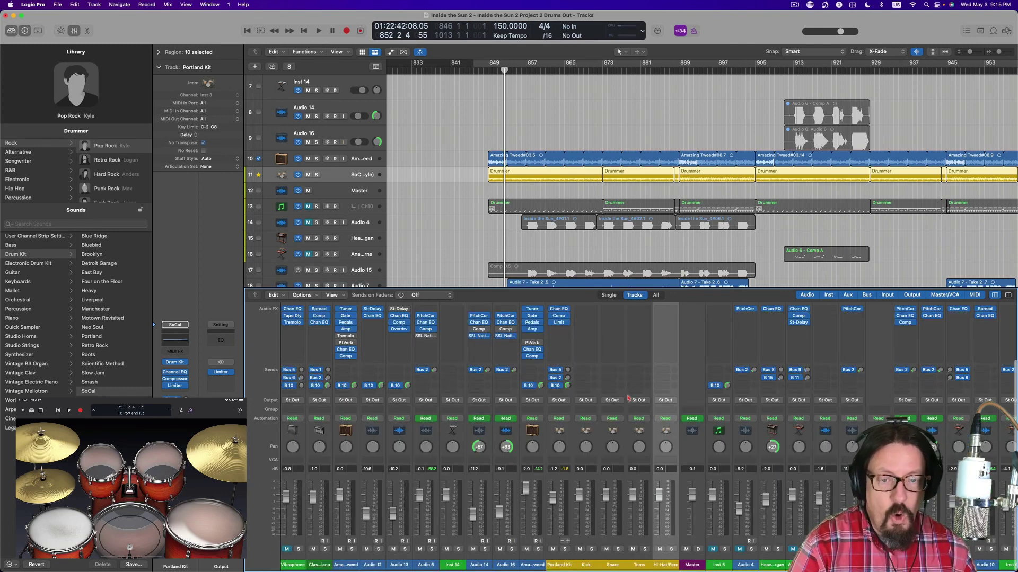
pyautogui.click(665, 401)
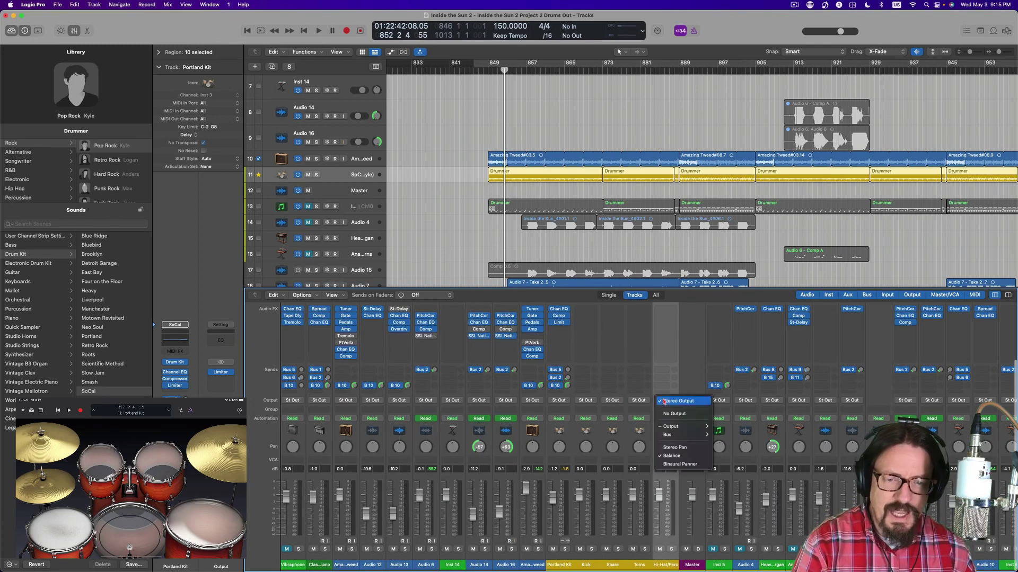
pyautogui.moveTo(673, 436)
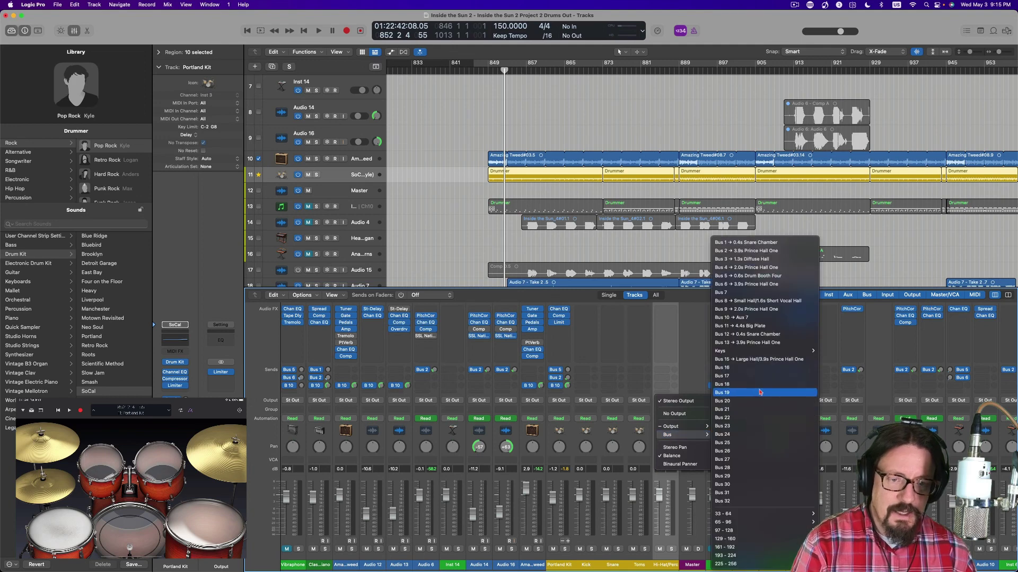
pyautogui.click(732, 401)
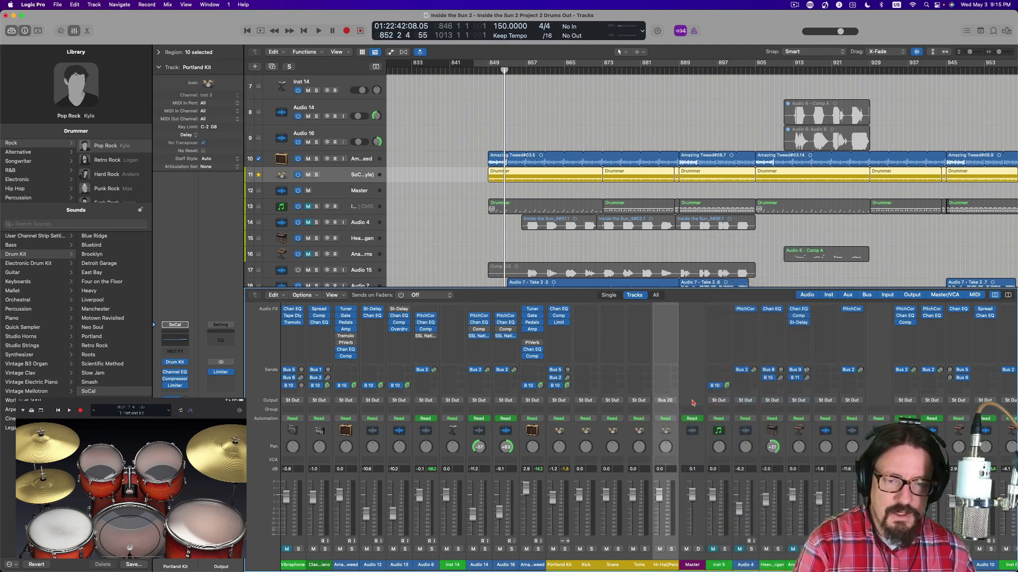
# Route the outputs of the Kick, Snare and Toms channels together to Bus 20
pyautogui.click(645, 565)
pyautogui.keyDown('shift'); pyautogui.click(585, 565); pyautogui.keyUp('shift')
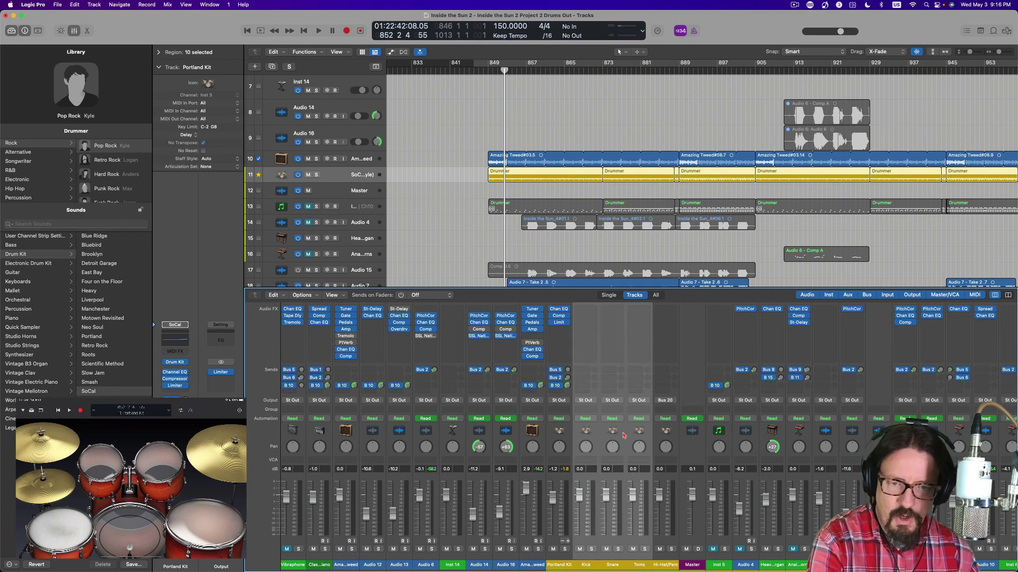
pyautogui.click(639, 401)
pyautogui.moveTo(643, 439)
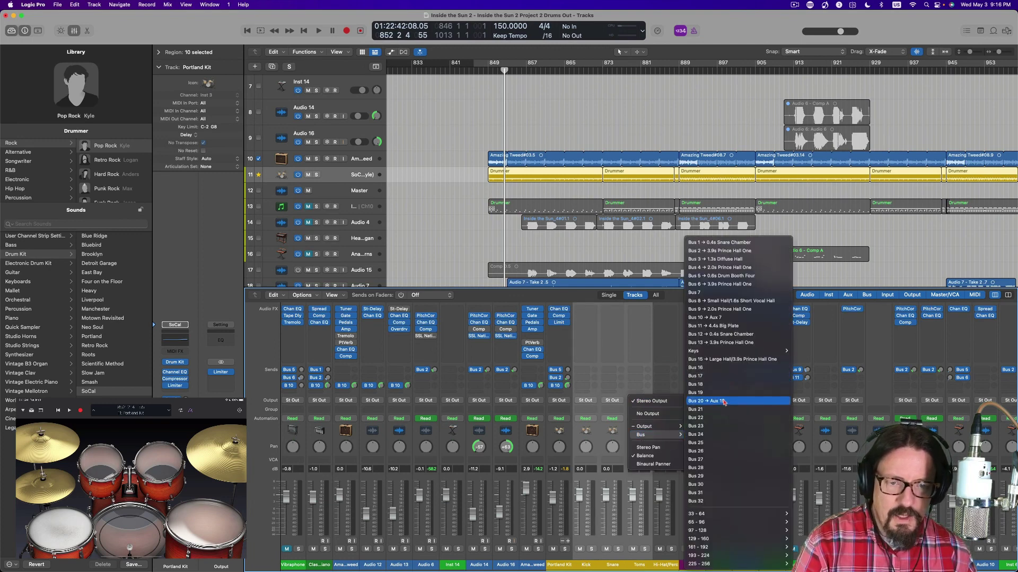
pyautogui.click(724, 402)
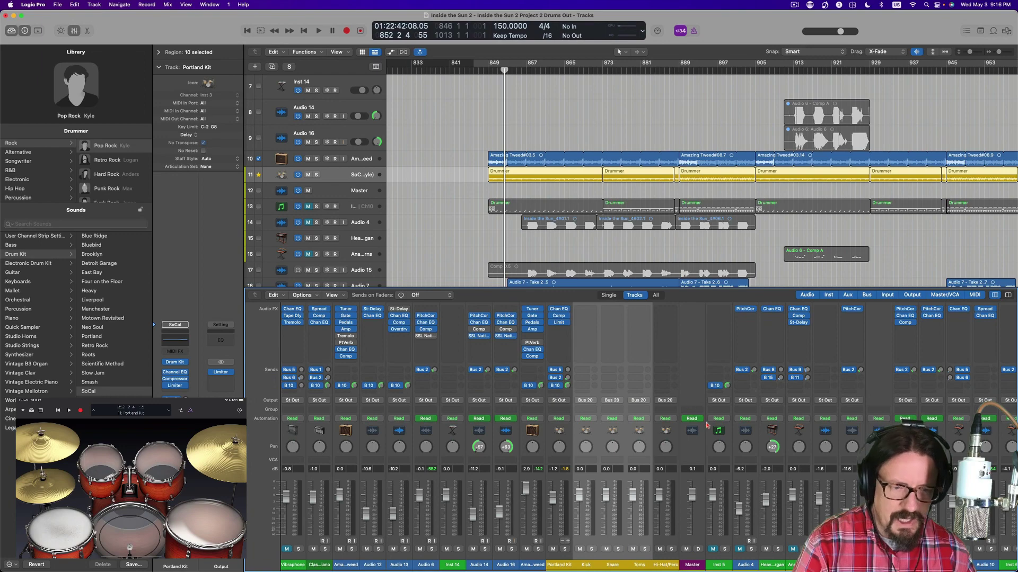
# Limit the mixer to the Portland Kit channel, its four drum output channels and the channels in their signal path
pyautogui.hscroll(-10, 694, 431)
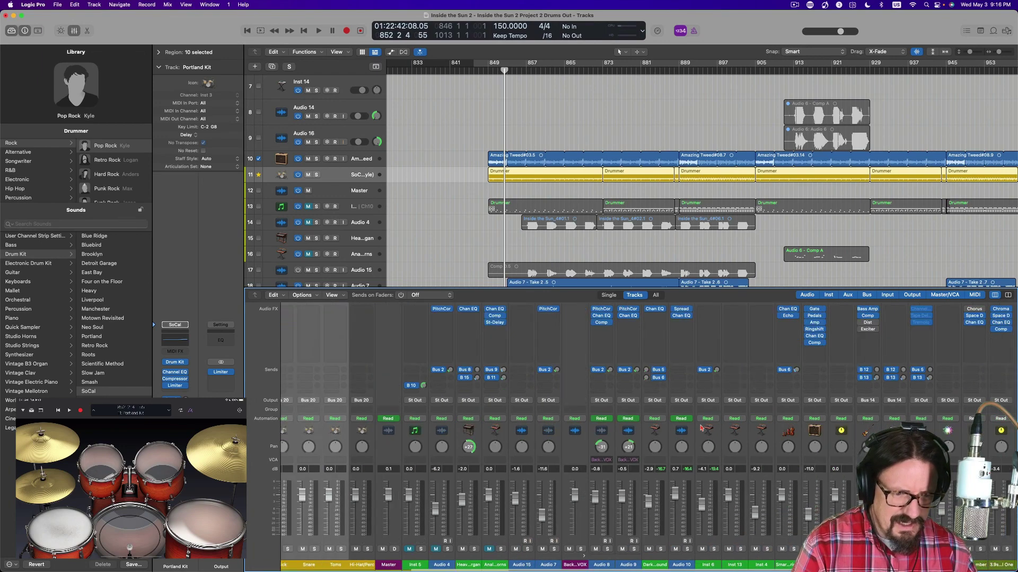
pyautogui.hscroll(4, 701, 429)
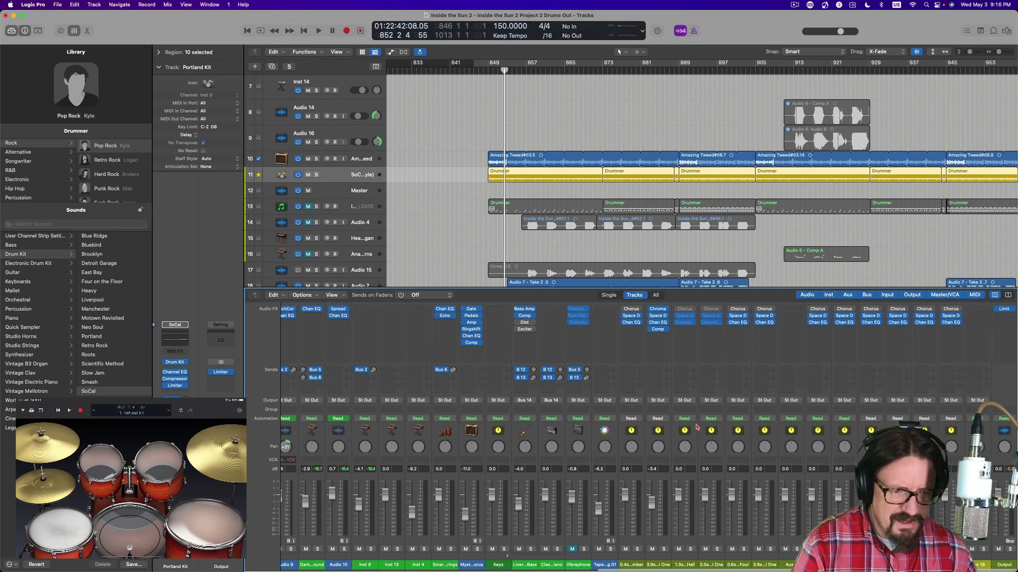
pyautogui.scroll(4, 974, 370)
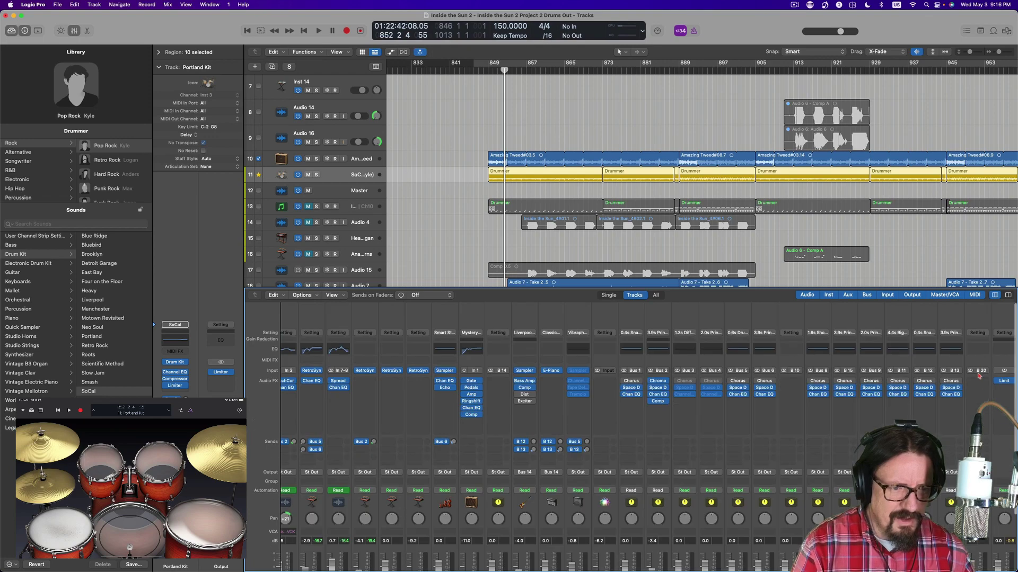
pyautogui.scroll(-4, 979, 375)
pyautogui.hscroll(10, 978, 376)
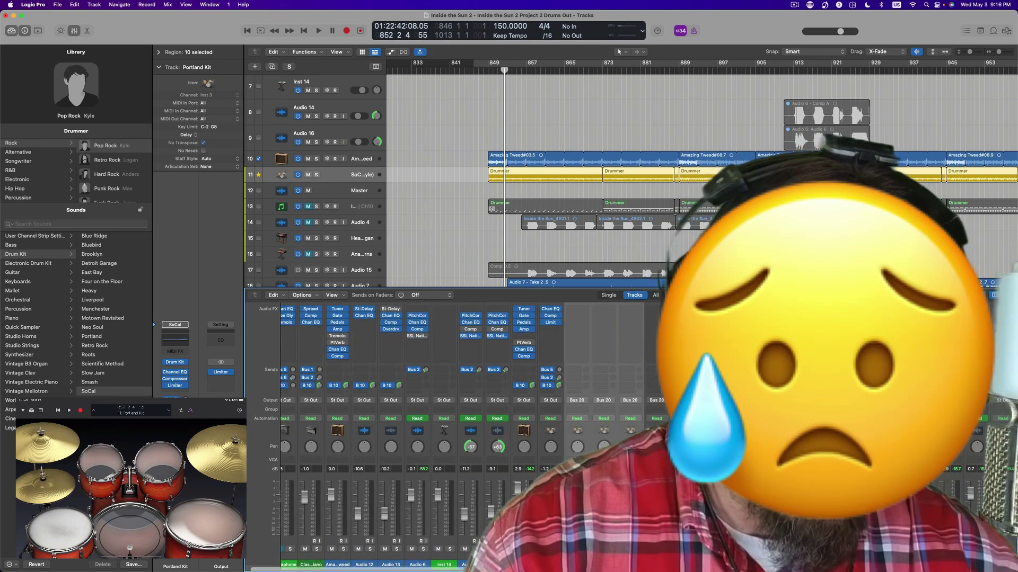
pyautogui.click(550, 565)
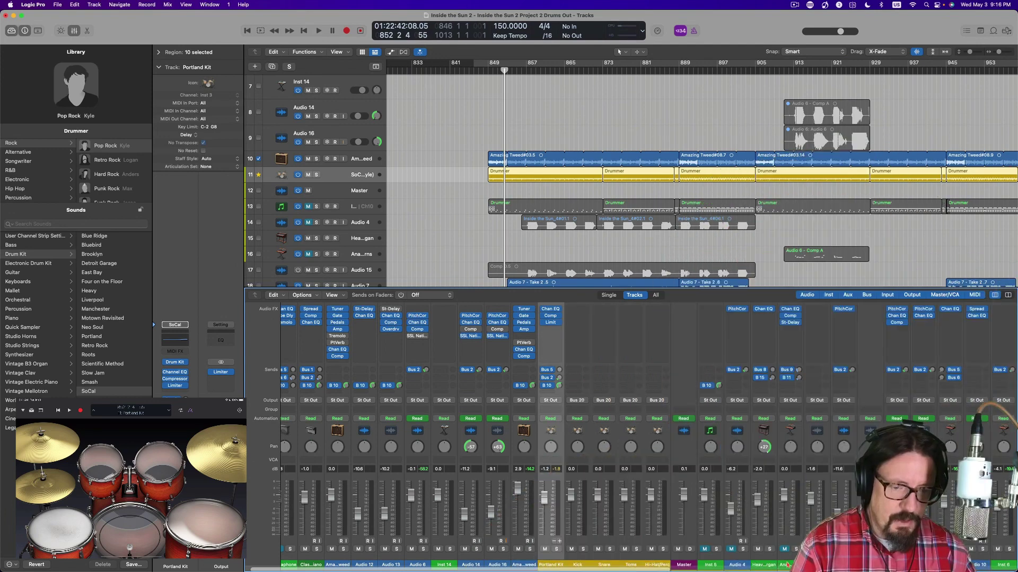
pyautogui.click(658, 566)
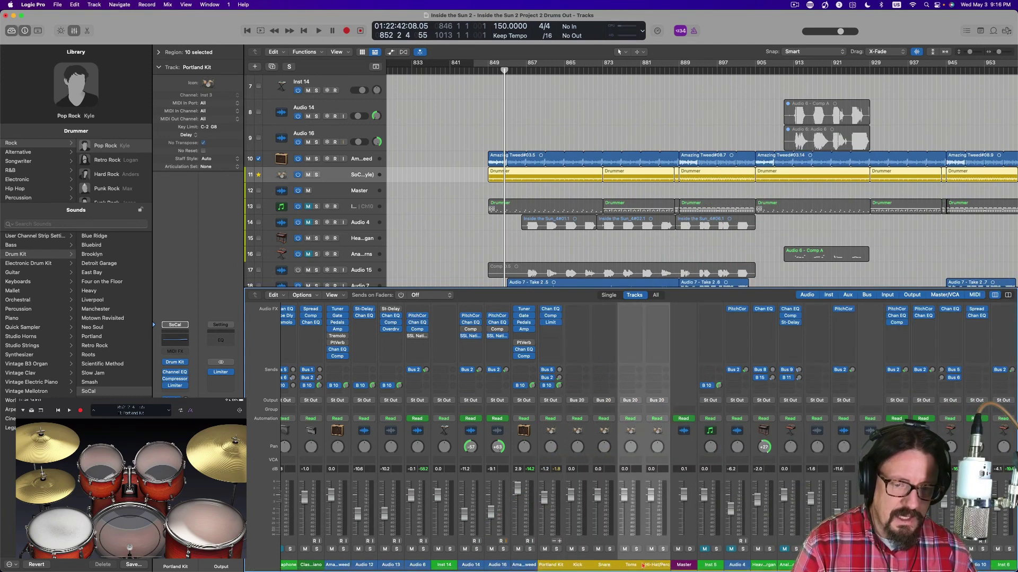
pyautogui.keyDown('shift'); pyautogui.click(559, 566); pyautogui.keyUp('shift')
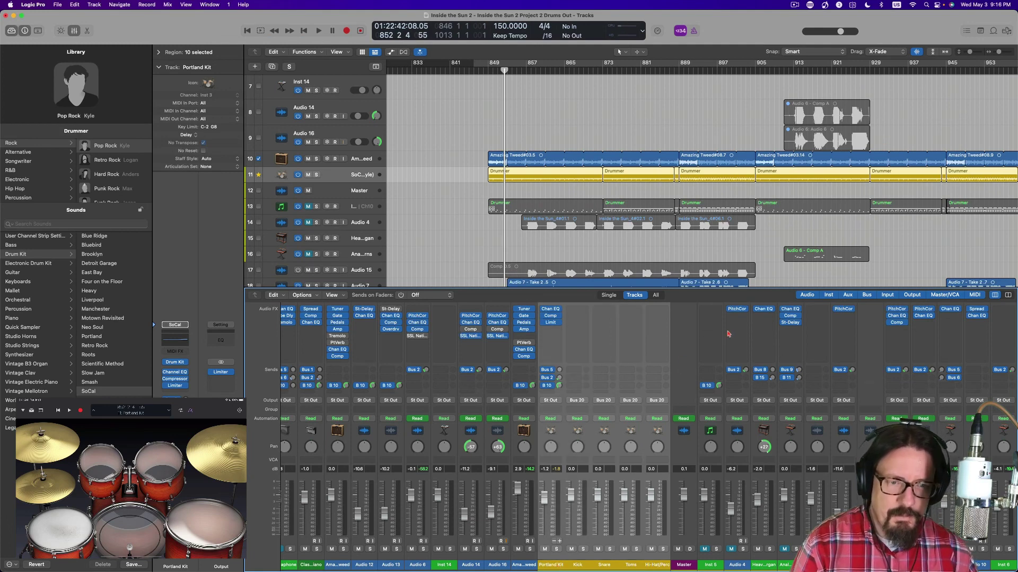
pyautogui.click(609, 295)
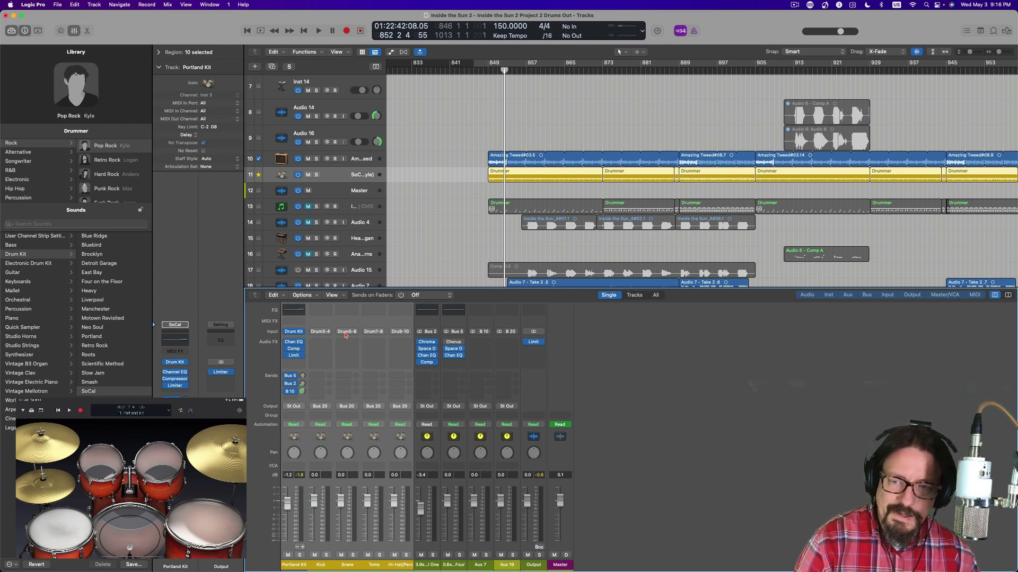
# Copy the Channel EQ, Compressor and Limiter from the Portland Kit channel to the auxiliary channel fed by Bus 20
pyautogui.moveTo(294, 343)
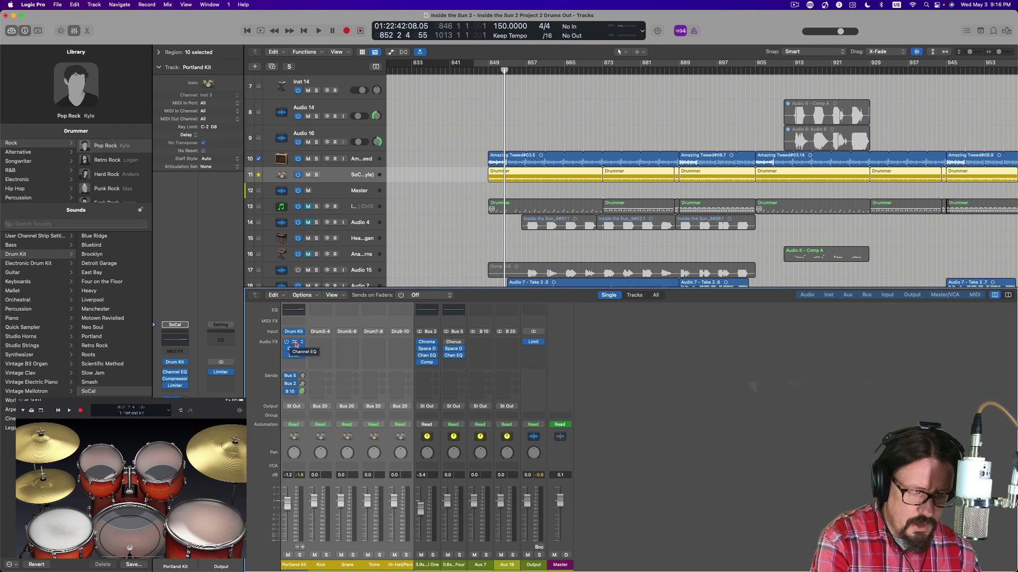
pyautogui.moveTo(295, 344); pyautogui.dragTo(506, 343)
pyautogui.moveTo(308, 349); pyautogui.dragTo(506, 355)
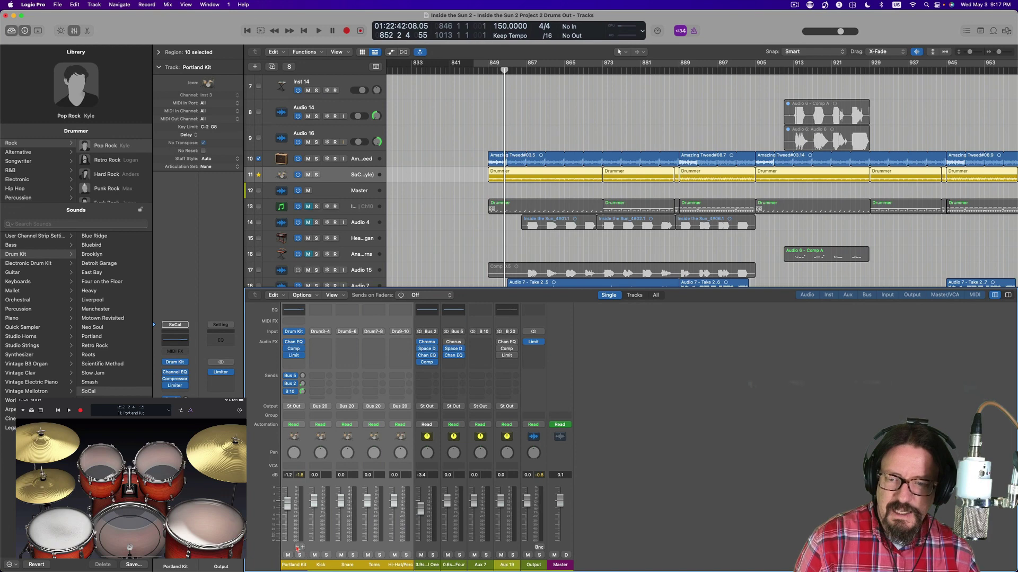
# Remove the kit's four auxiliary output channels and play the song briefly to check the drum signal
pyautogui.click(296, 548)
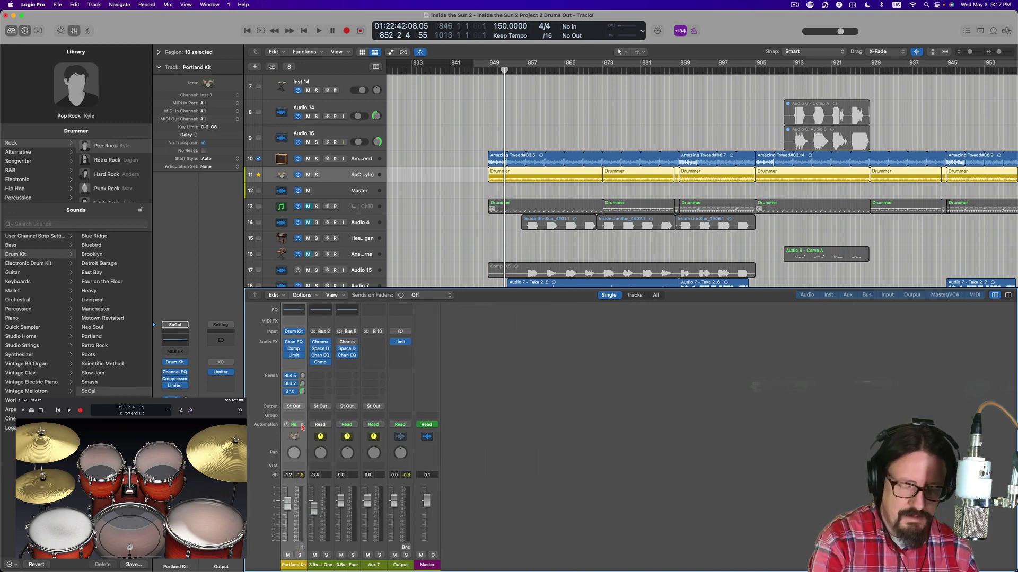
pyautogui.press('space')
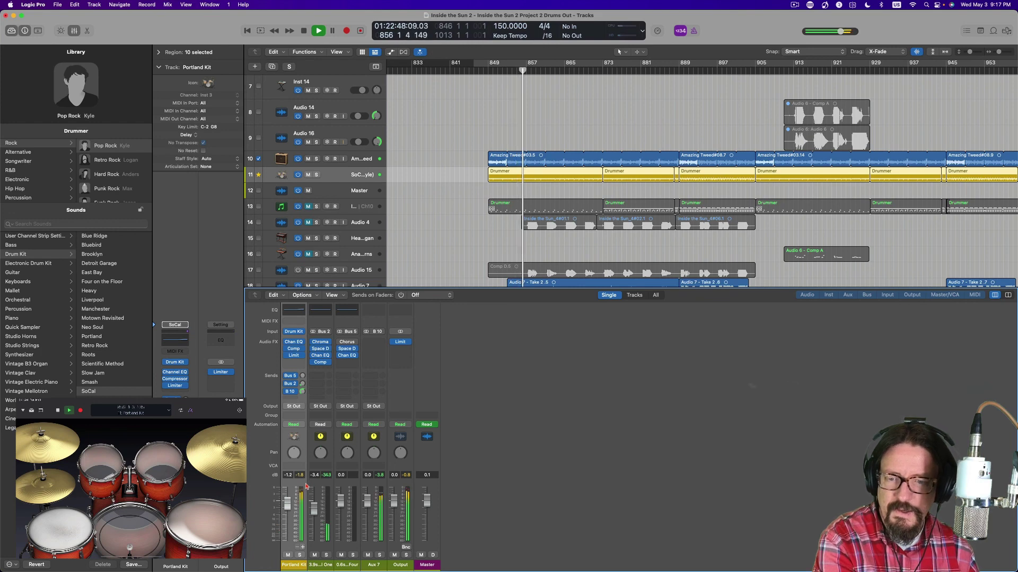
pyautogui.press('space')
# Add the Kick, Snare, Toms and Hi-Hat/Perc auxiliary output channels back to the Portland Kit
pyautogui.click(302, 548)
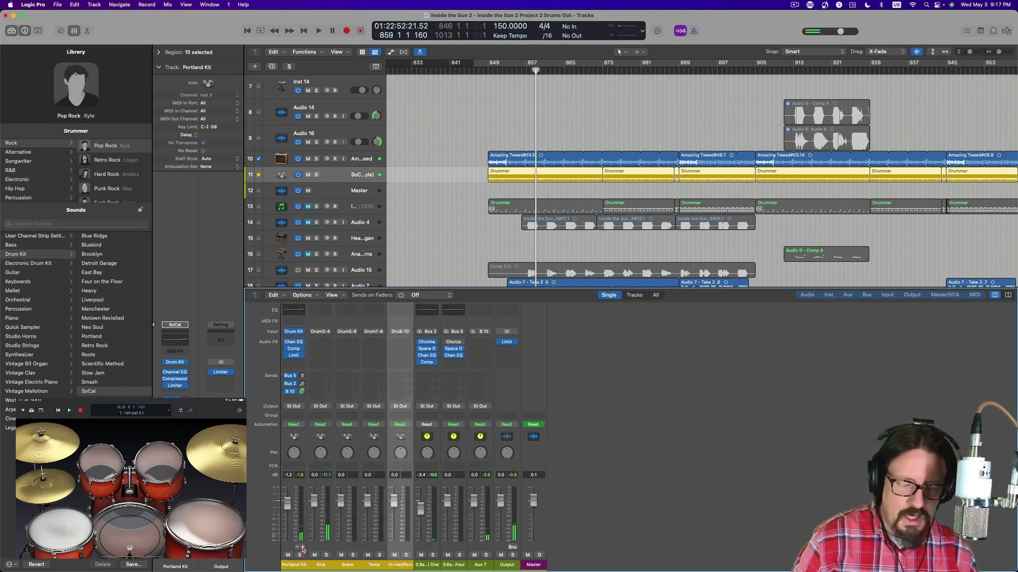
# Play the song briefly, then route the Kick, Snare, Toms and Hi-Hat/Perc channel outputs to Bus 20
pyautogui.press('space')
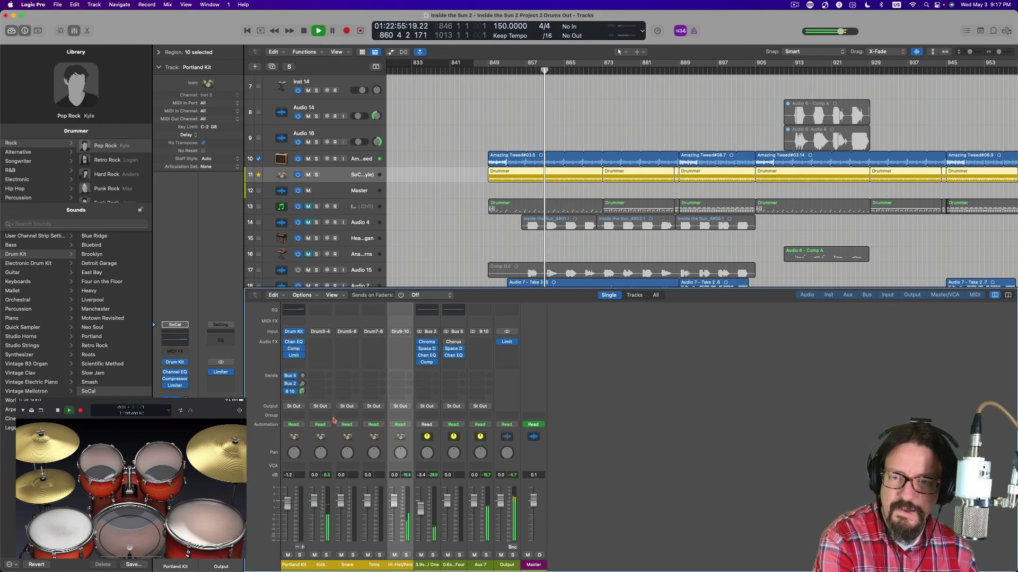
pyautogui.press('space')
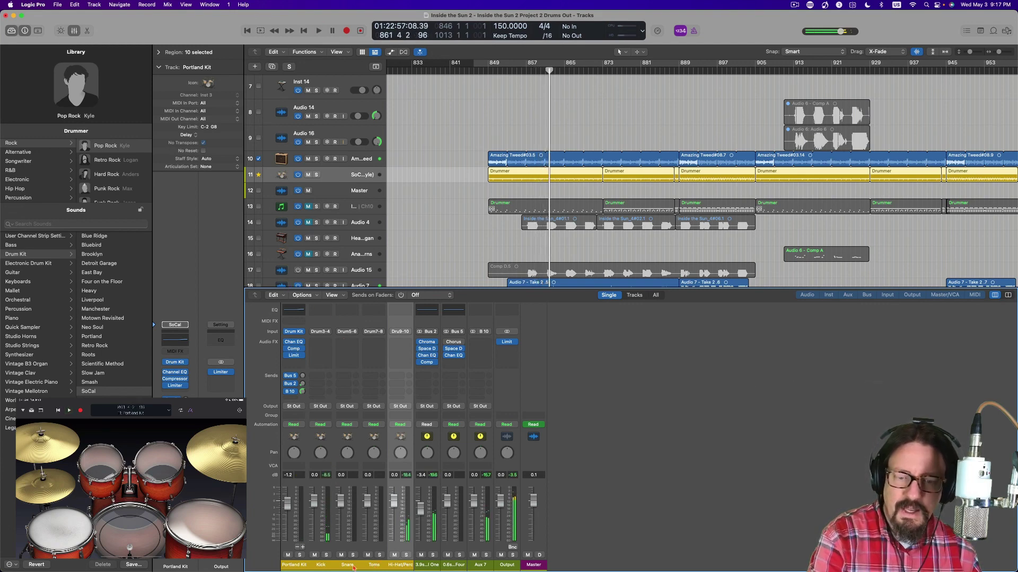
pyautogui.keyDown('shift'); pyautogui.click(323, 566); pyautogui.keyUp('shift')
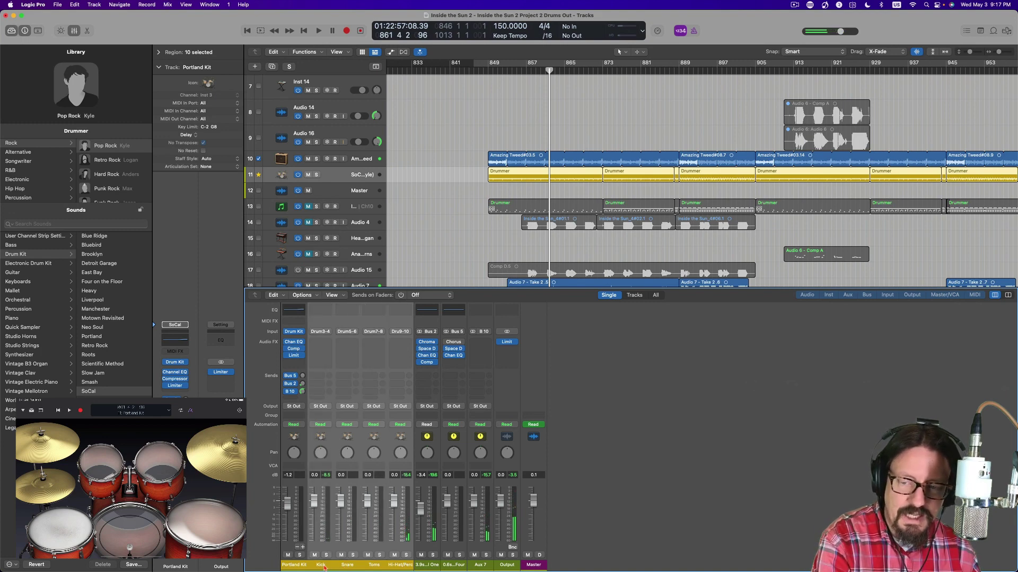
pyautogui.click(321, 407)
pyautogui.moveTo(329, 441)
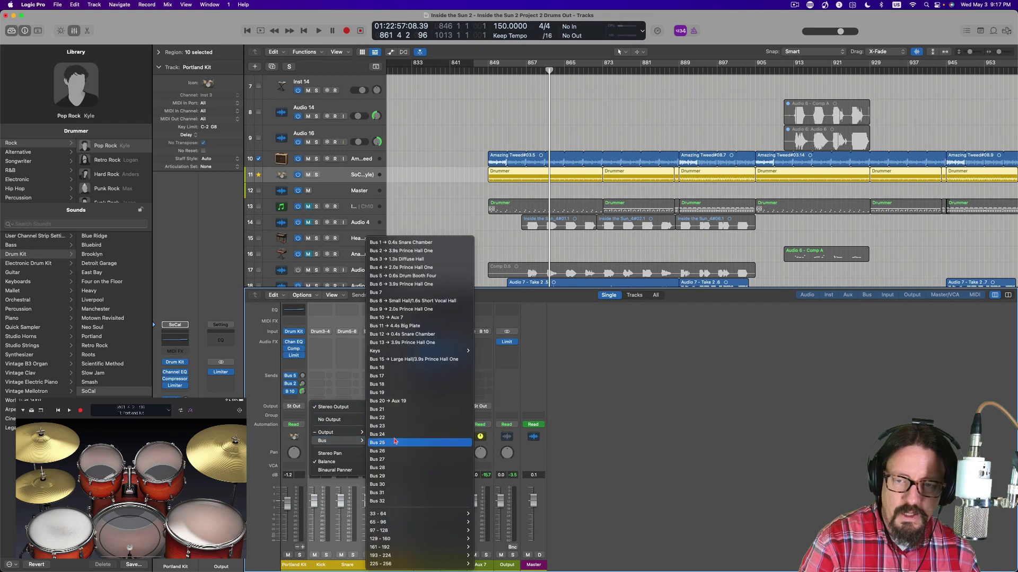
pyautogui.click(403, 401)
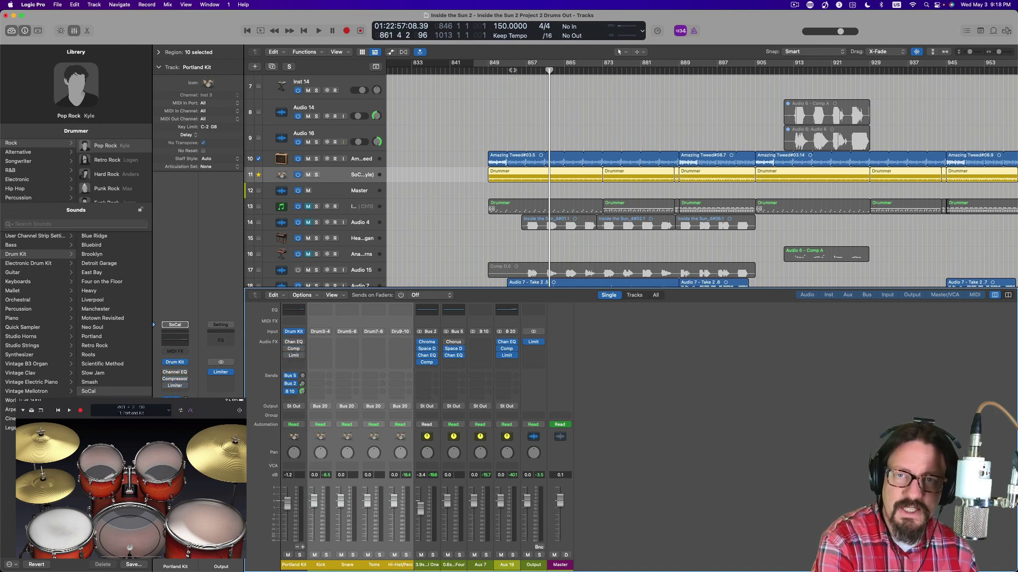
# Play the song from about bar 853 to check the drum signal passing through Bus 20
pyautogui.click(513, 70)
pyautogui.press('space')
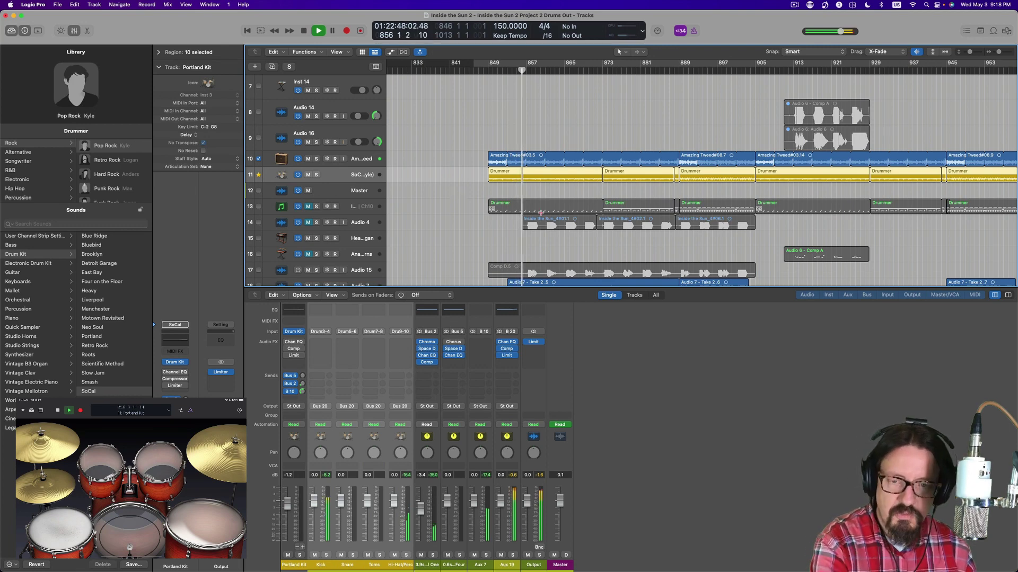
pyautogui.press('space')
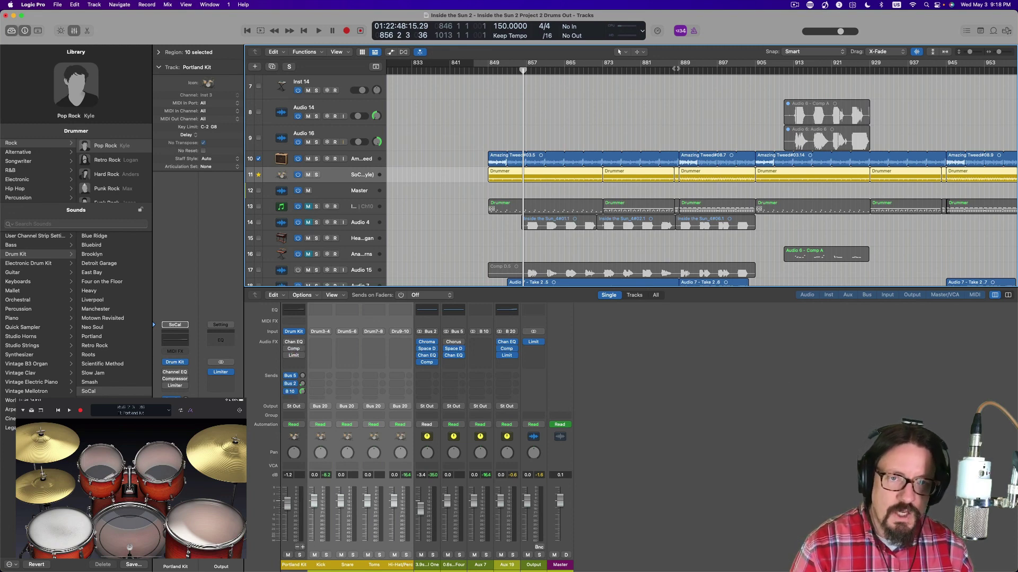
# Play the song from about bar 888 and solo the Portland Kit channel to hear its remaining signal
pyautogui.click(673, 70)
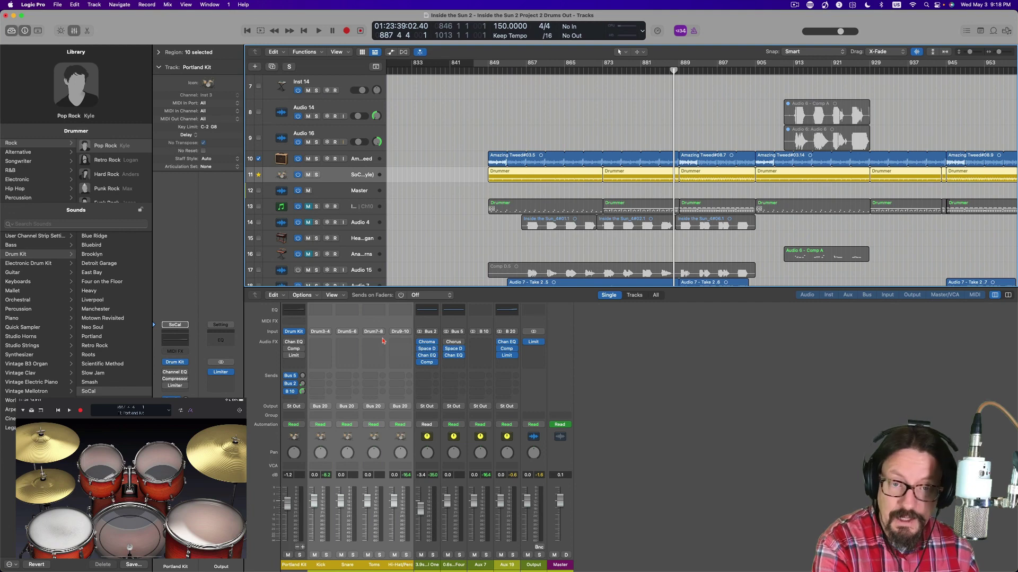
pyautogui.press('space')
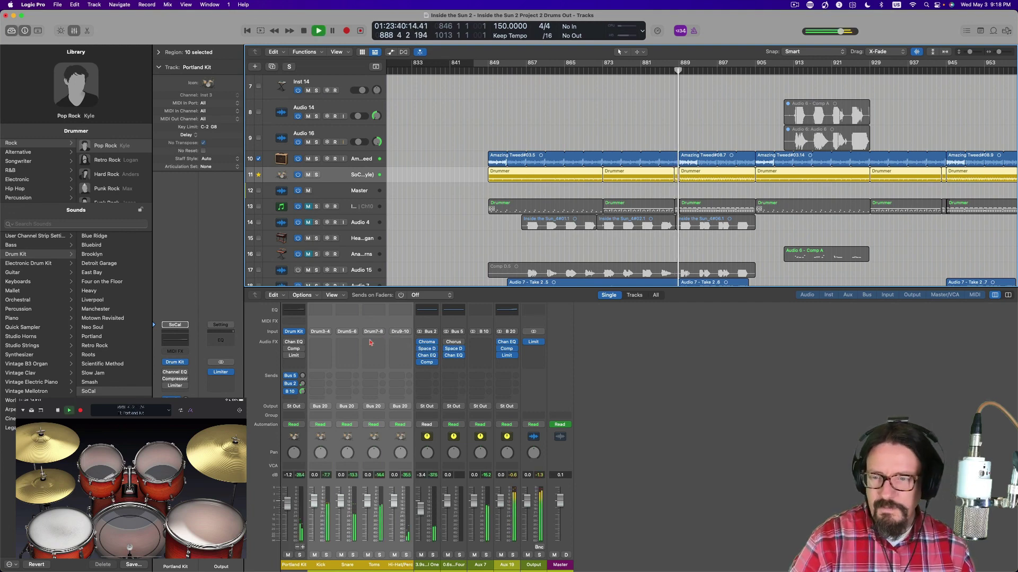
pyautogui.click(299, 555)
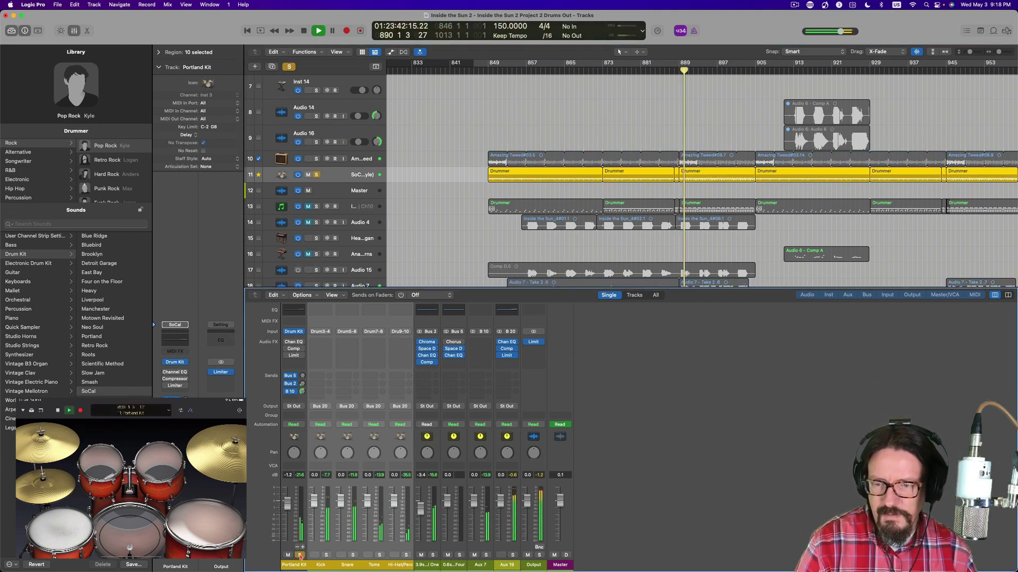
# Inspect the Portland Kit's Channel EQ, raise the make-up gain in its Compressor and close both plug-in windows
pyautogui.click(291, 342)
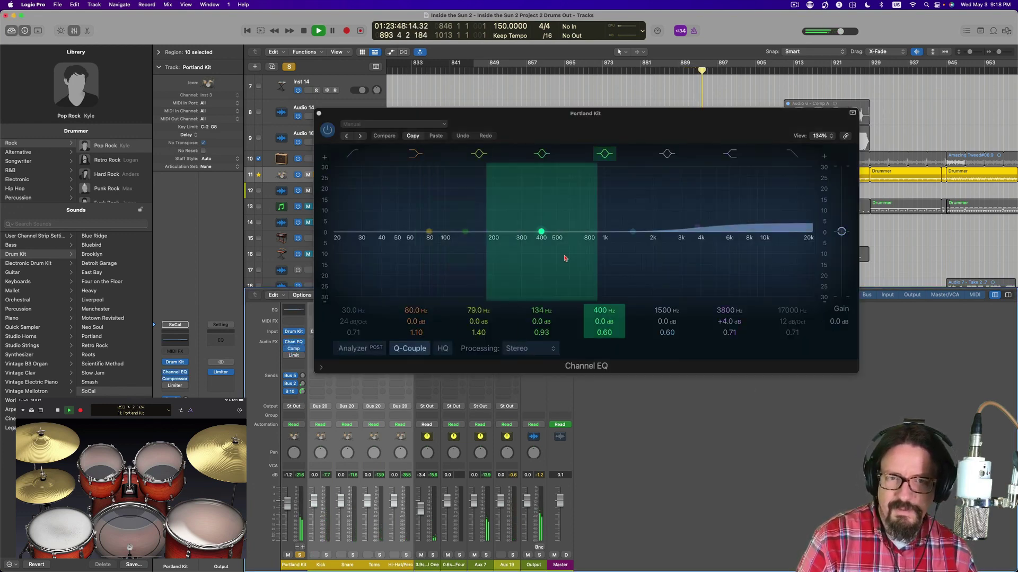
pyautogui.click(293, 348)
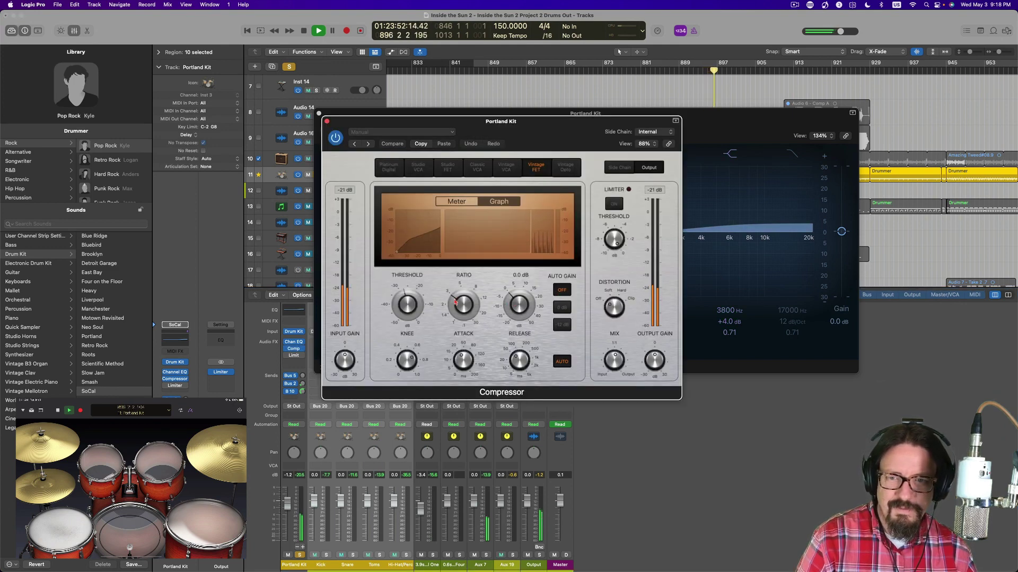
pyautogui.moveTo(408, 305)
pyautogui.mouseDown()
pyautogui.moveTo(405, 331)
pyautogui.moveTo(395, 312)
pyautogui.mouseUp()
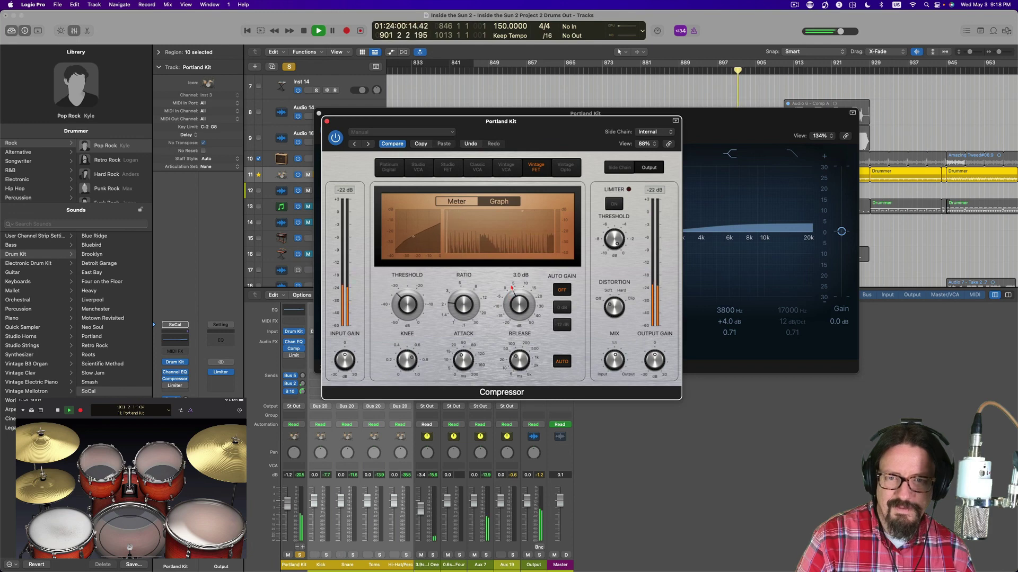
pyautogui.moveTo(511, 287); pyautogui.dragTo(518, 279)
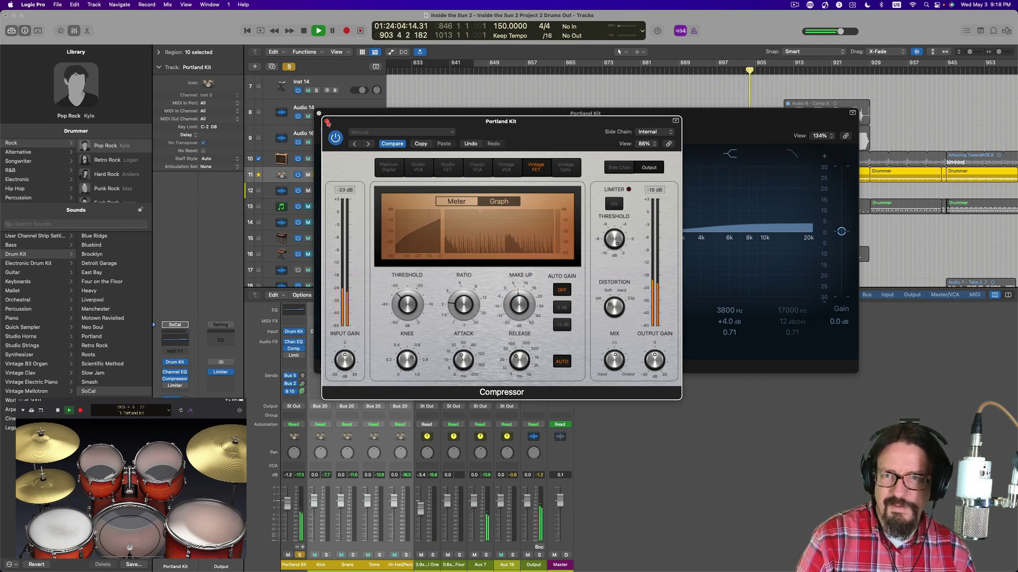
pyautogui.click(327, 122)
pyautogui.click(319, 113)
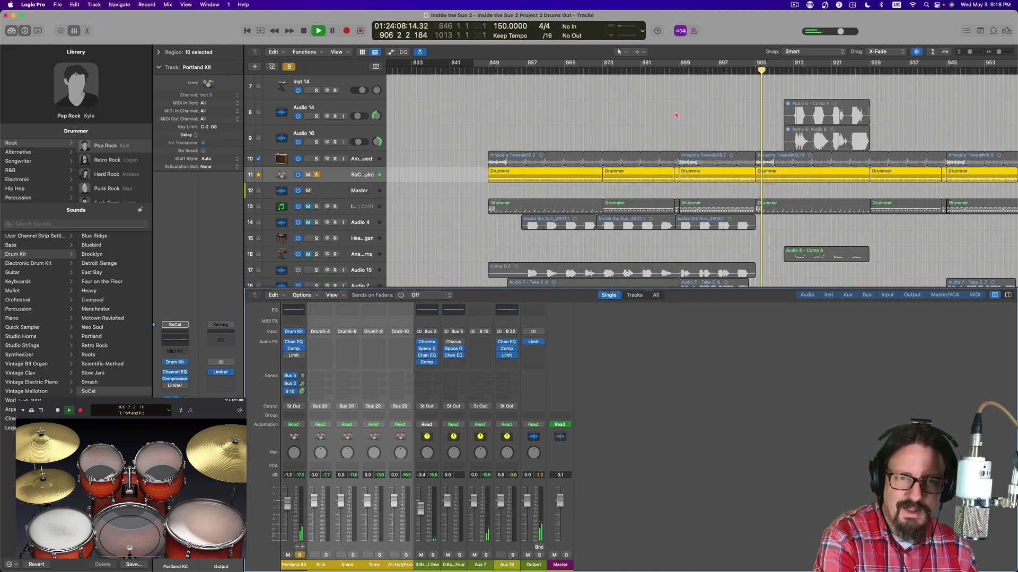
# Turn off the Portland Kit's solo and play the full mix from bar 888
pyautogui.press('space')
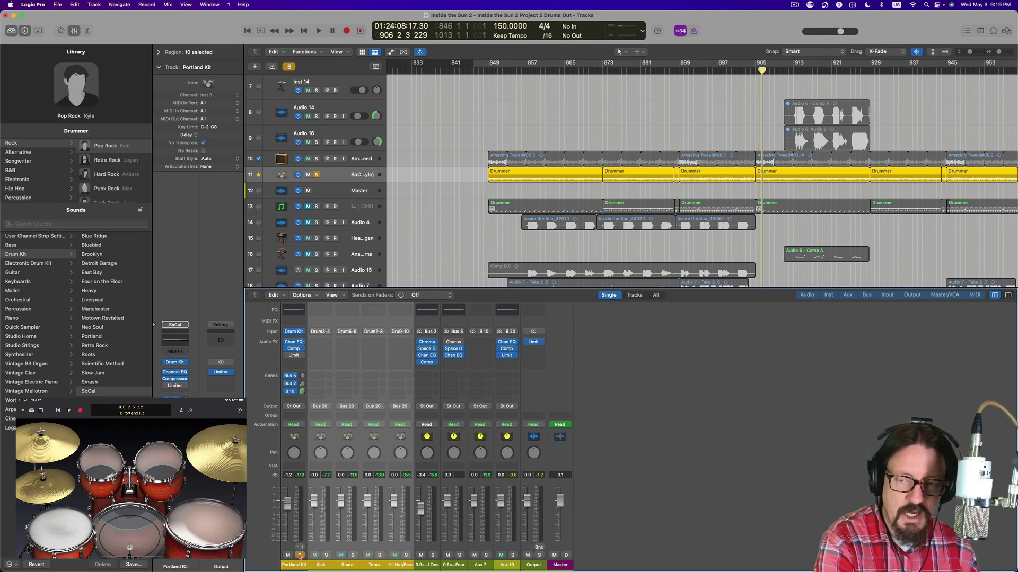
pyautogui.click(300, 554)
pyautogui.click(671, 81)
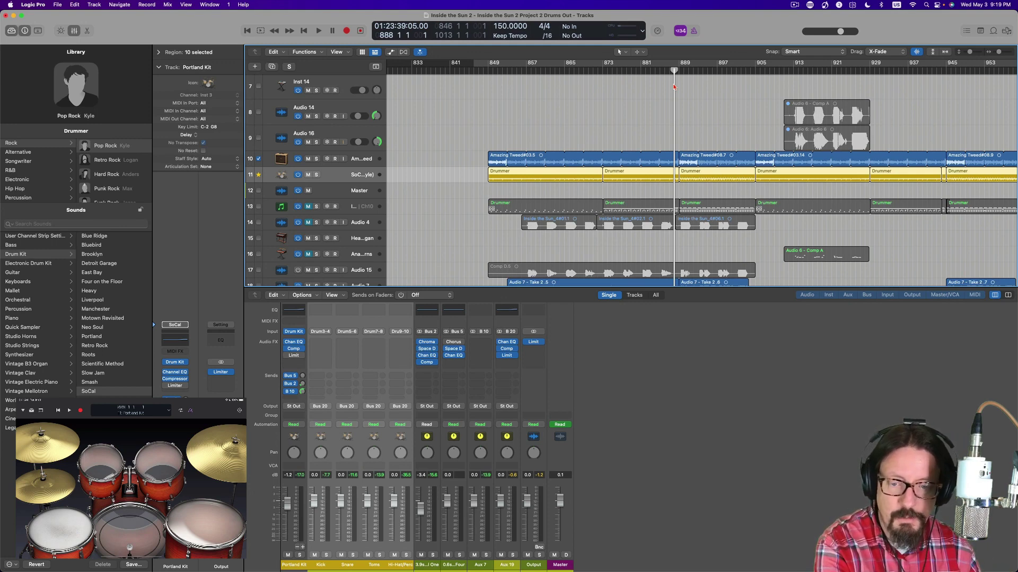
pyautogui.press('space')
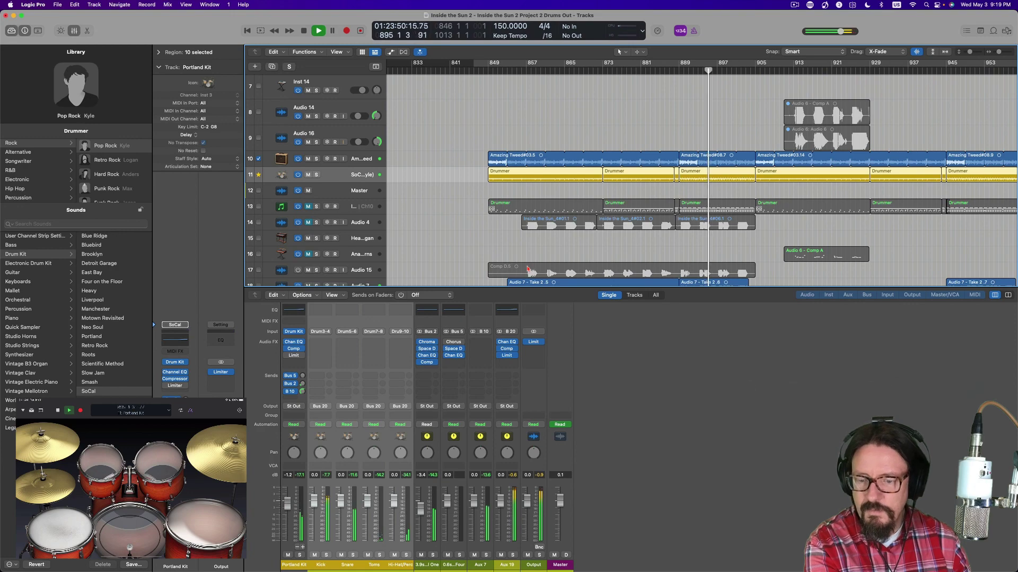
pyautogui.press('space')
# Play the song from about bar 957 to examine the drum channel levels in that section
pyautogui.hscroll(10, 732, 132)
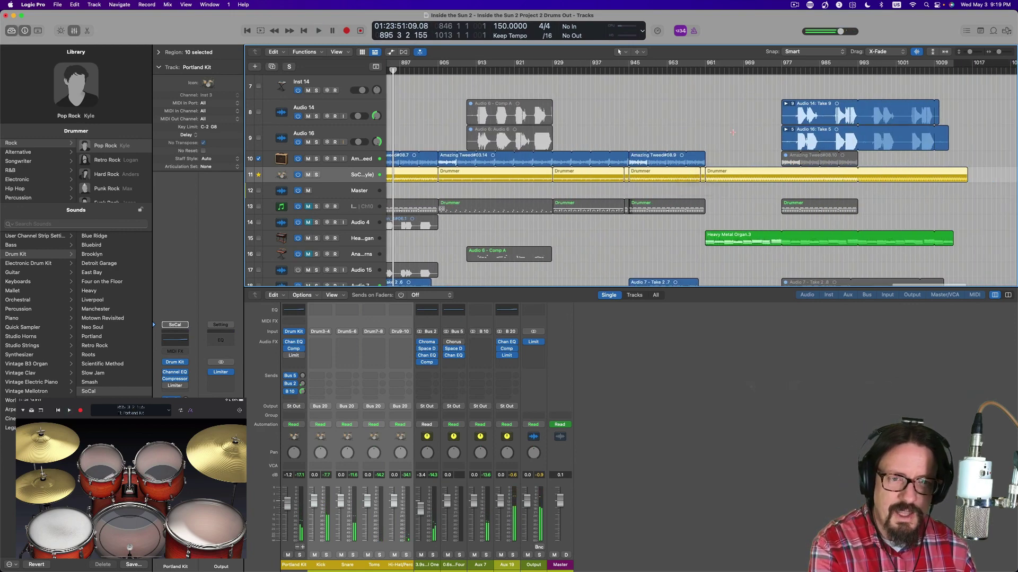
pyautogui.scroll(-5, 695, 136)
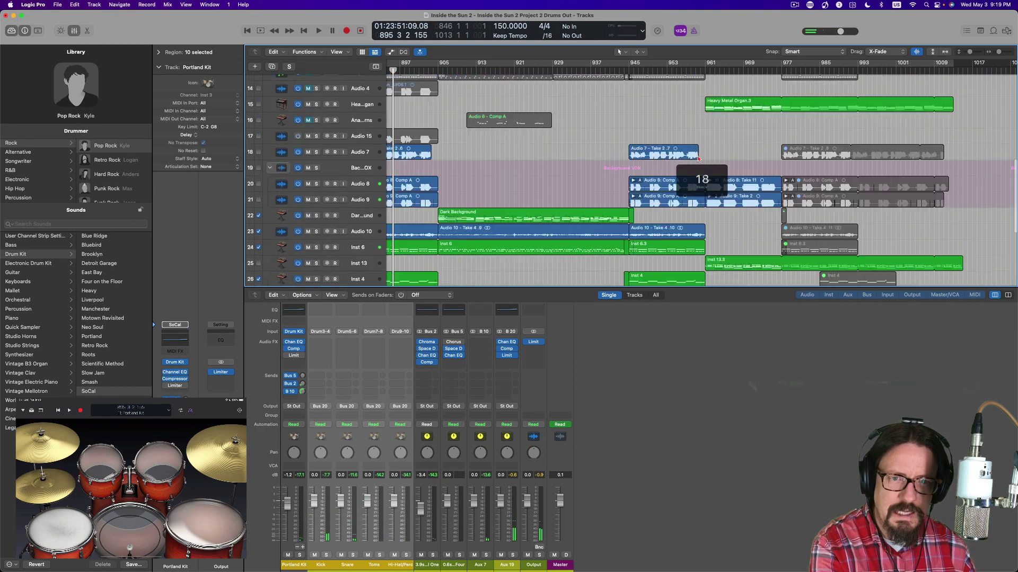
pyautogui.click(691, 70)
pyautogui.press('space')
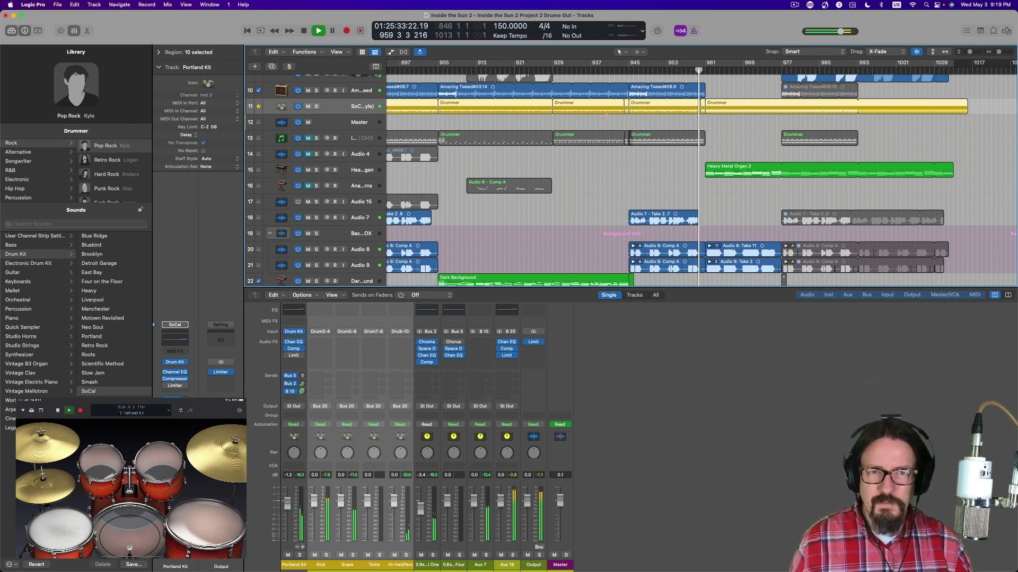
pyautogui.hscroll(3, 546, 134)
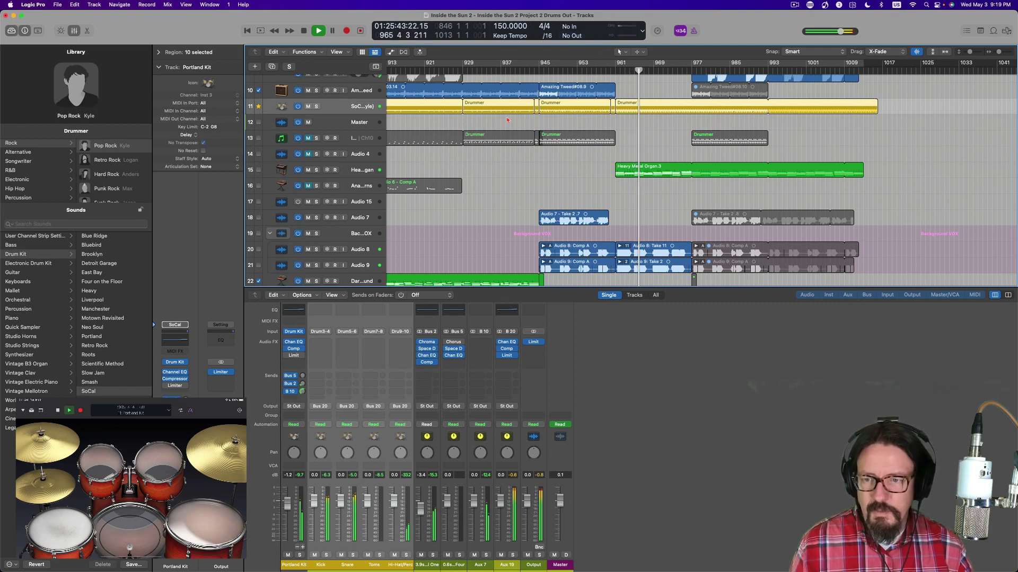
pyautogui.scroll(1, 623, 417)
pyautogui.scroll(2, 623, 417)
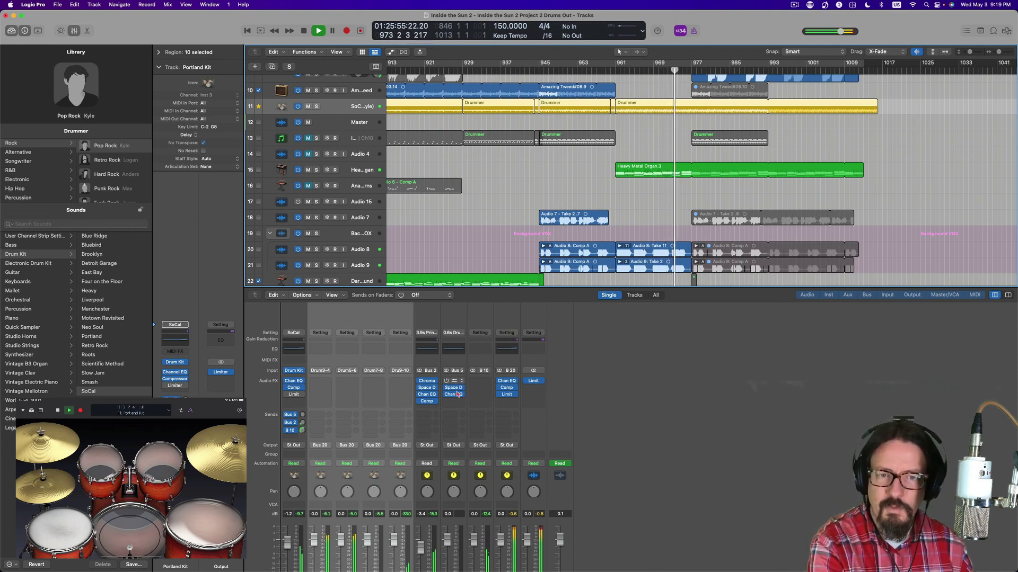
pyautogui.press('space')
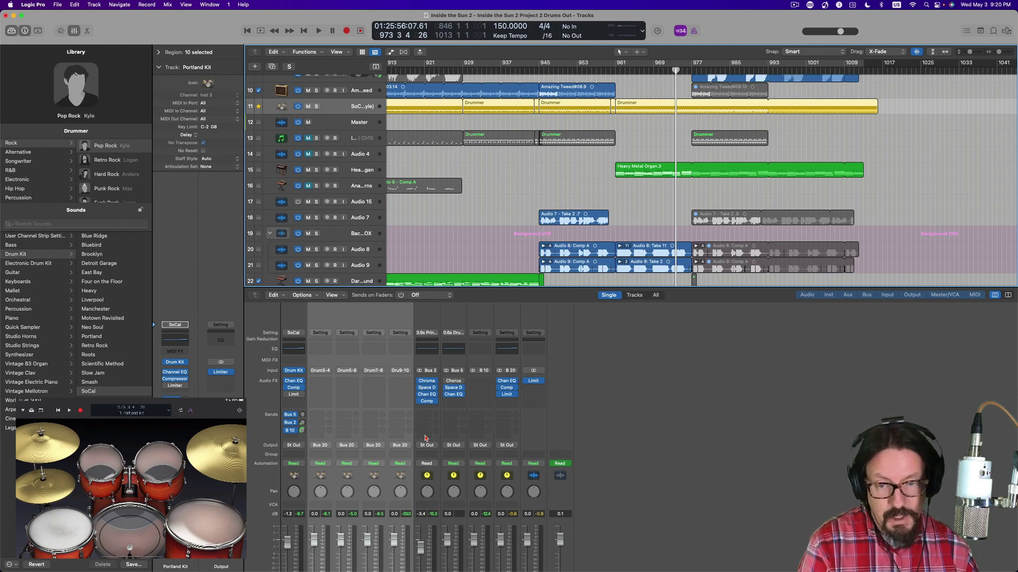
# Examine the Mix control in the Compressor on the Aux 19 channel and close the plug-in window
pyautogui.click(507, 388)
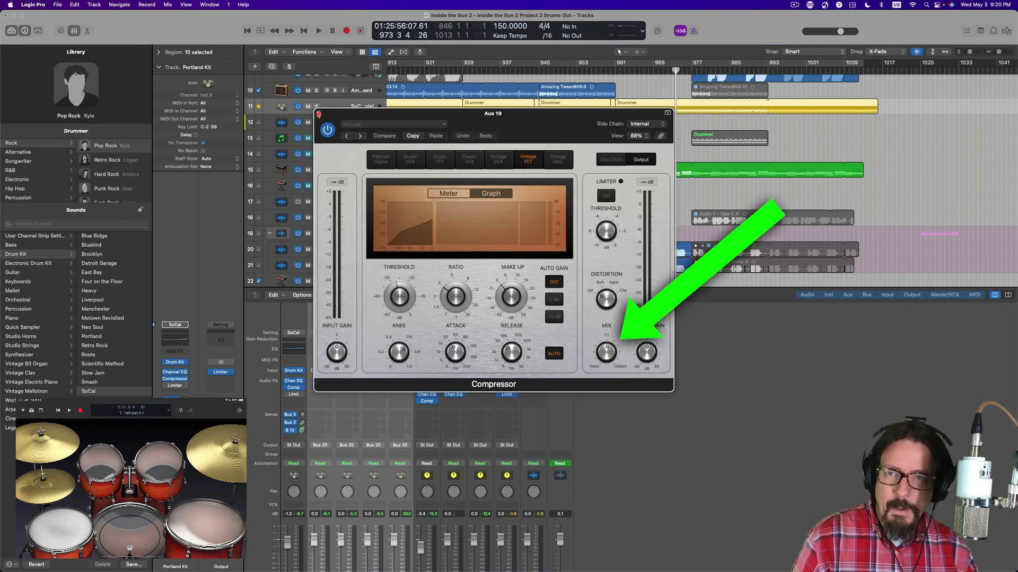
pyautogui.click(319, 114)
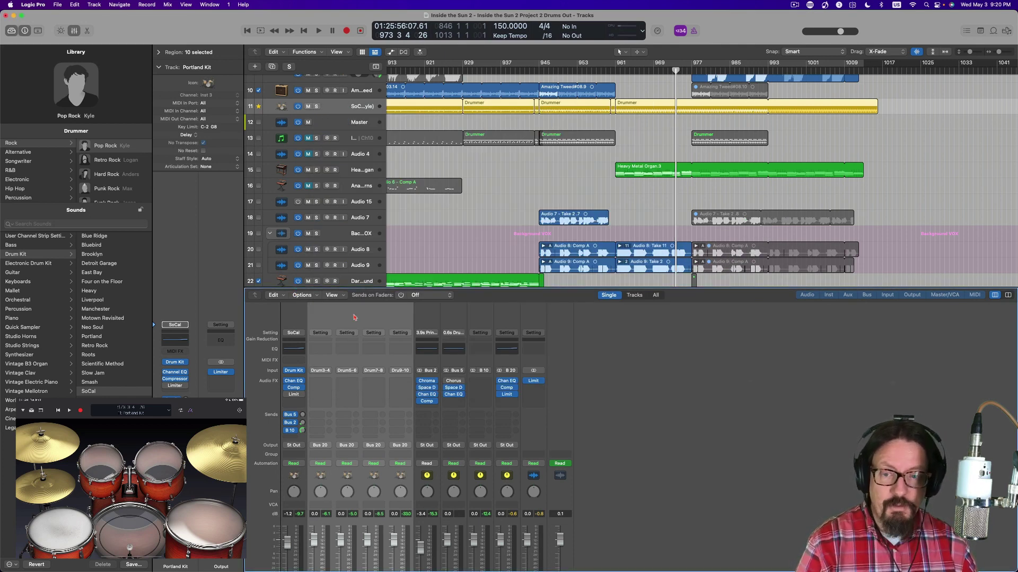
pyautogui.scroll(-3, 408, 361)
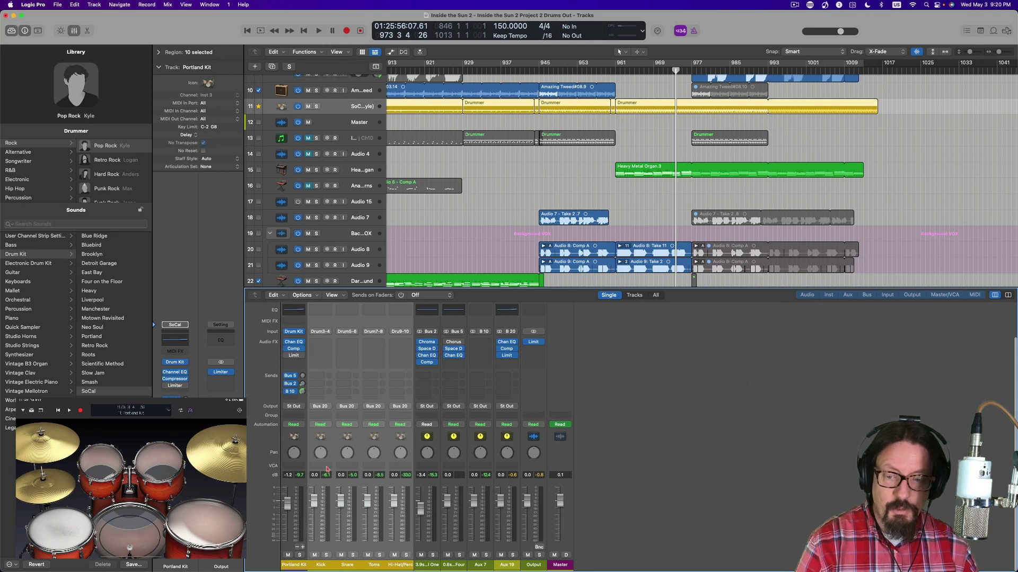